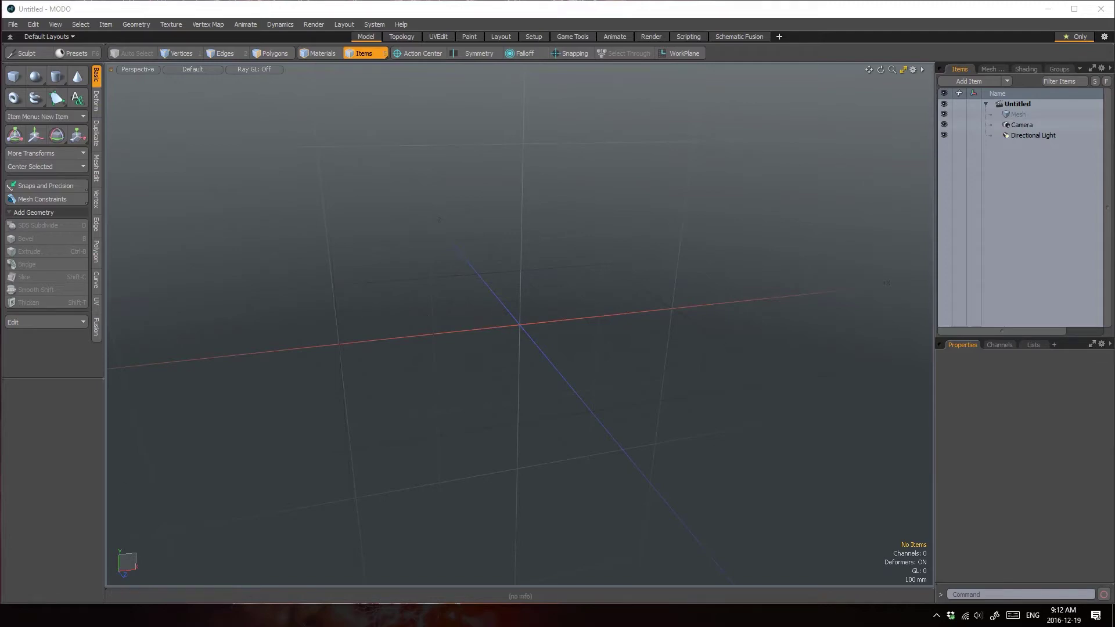
# Bring the Chrome window listing The Foundry Community's MODO Foundation training videos to the front
pyautogui.hotkey('alt', 'Tab')
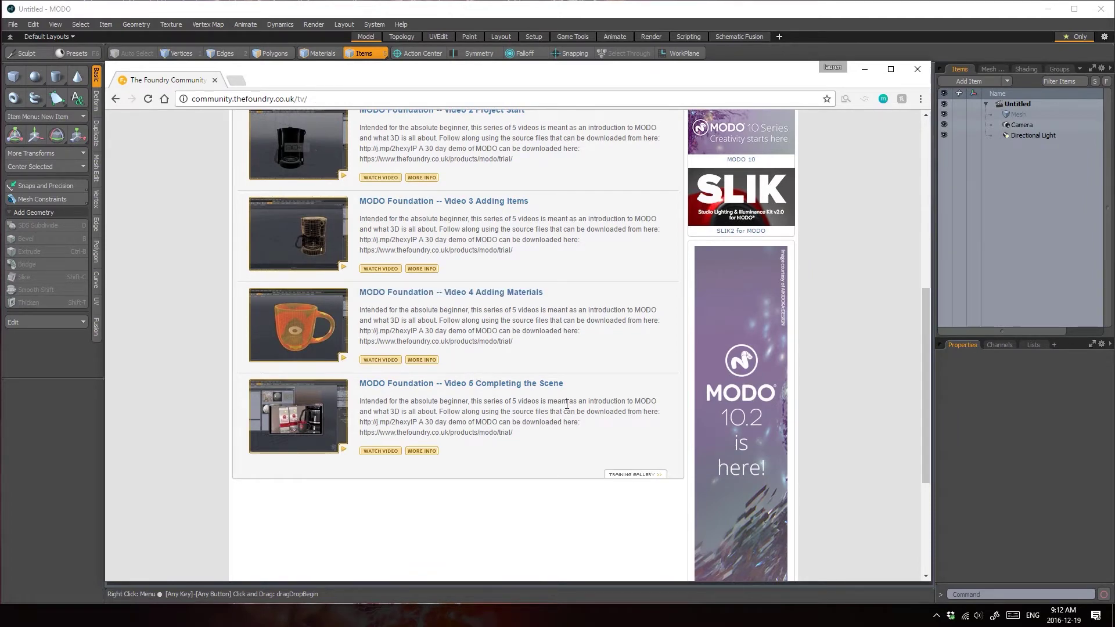
pyautogui.click(866, 72)
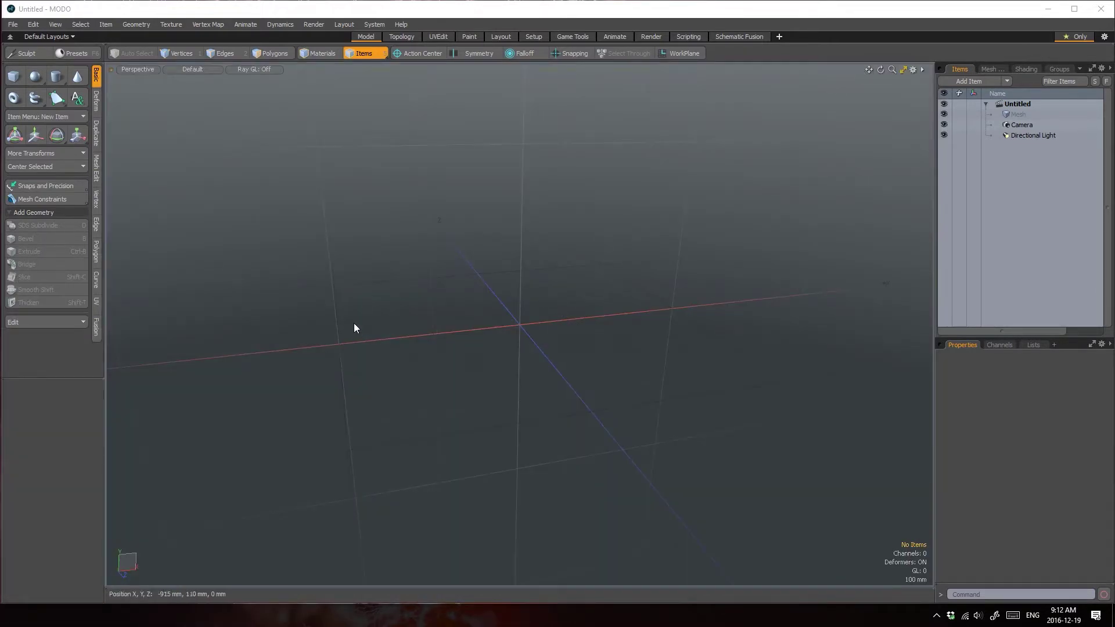
pyautogui.click(406, 34)
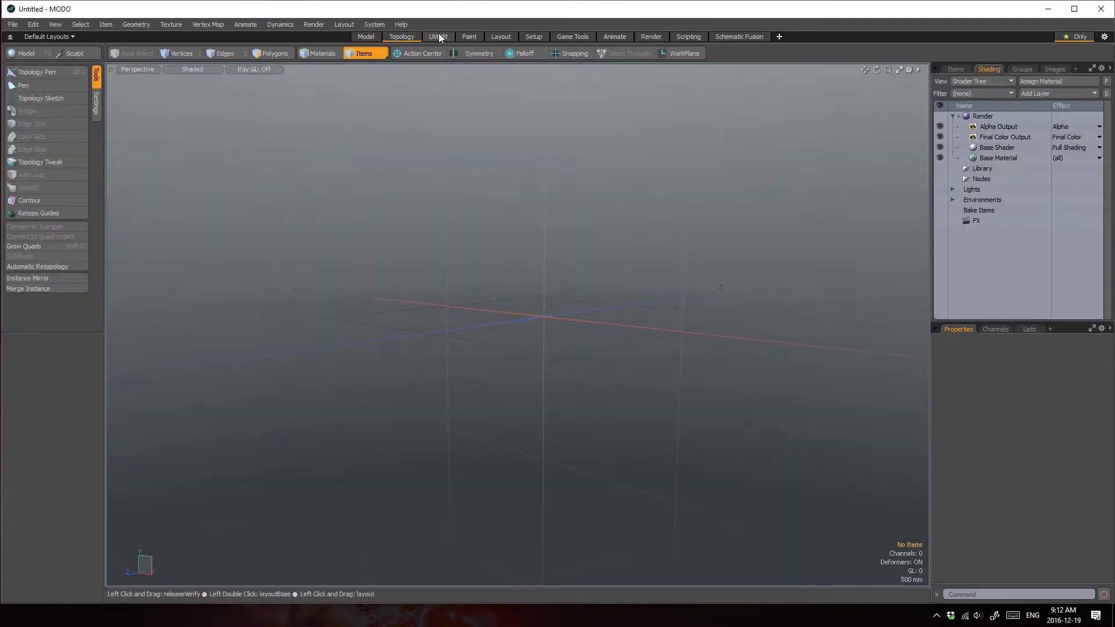
pyautogui.click(437, 35)
pyautogui.click(470, 36)
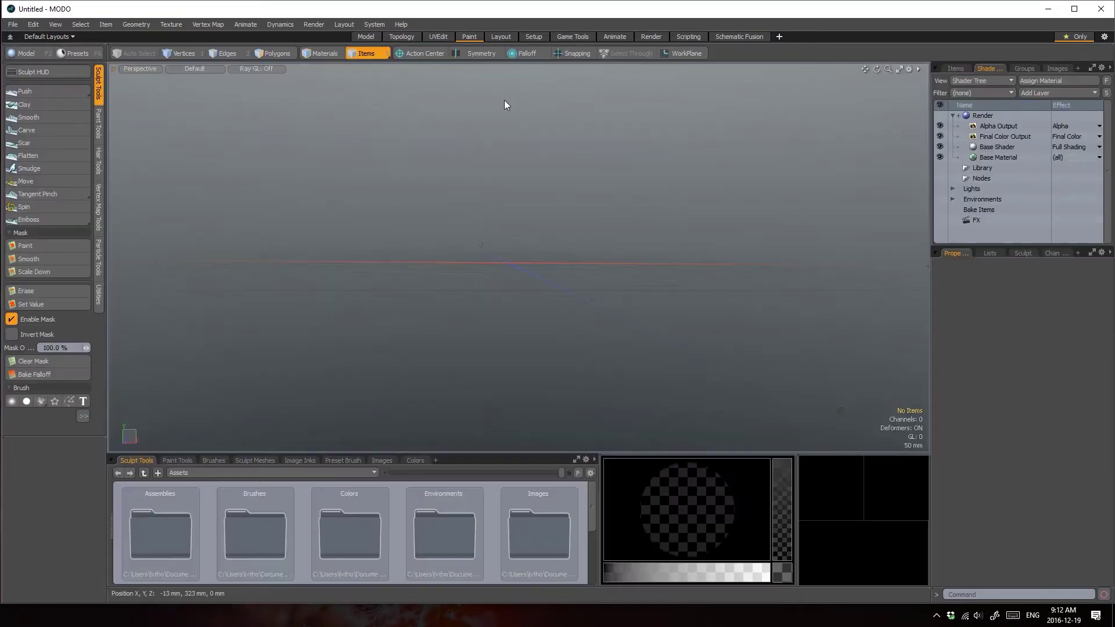
pyautogui.click(506, 36)
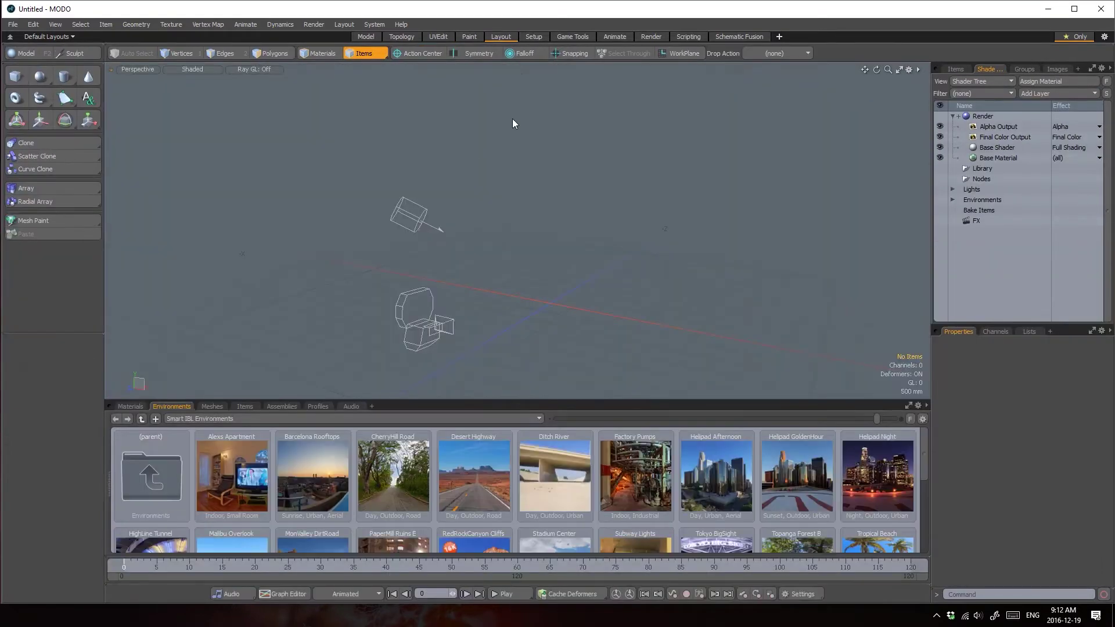
pyautogui.click(535, 39)
pyautogui.click(368, 36)
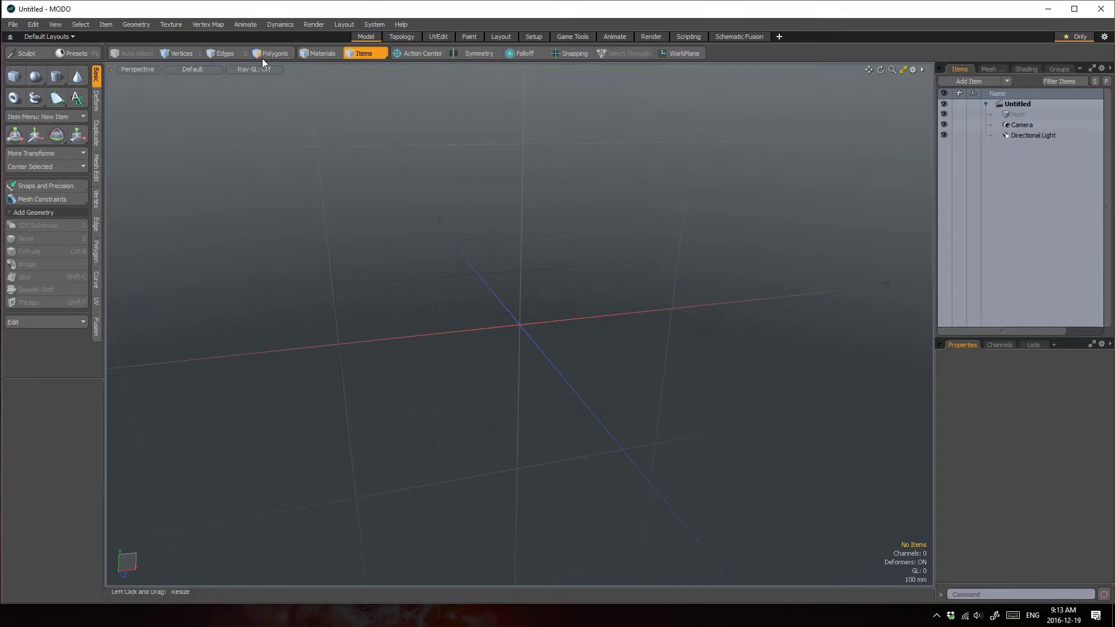
pyautogui.click(282, 40)
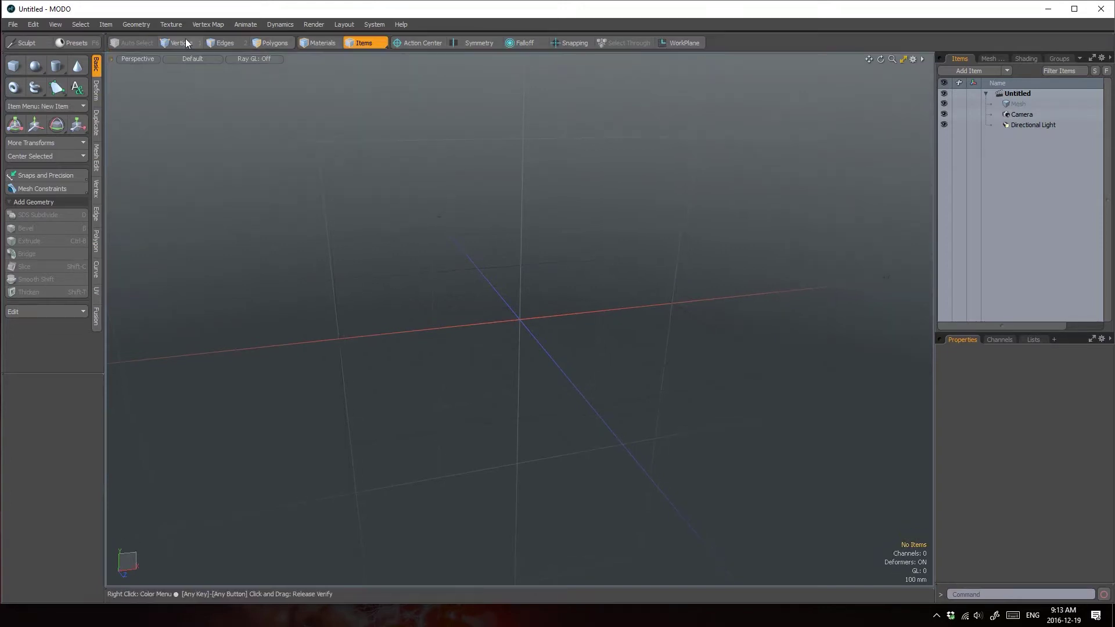
pyautogui.click(147, 30)
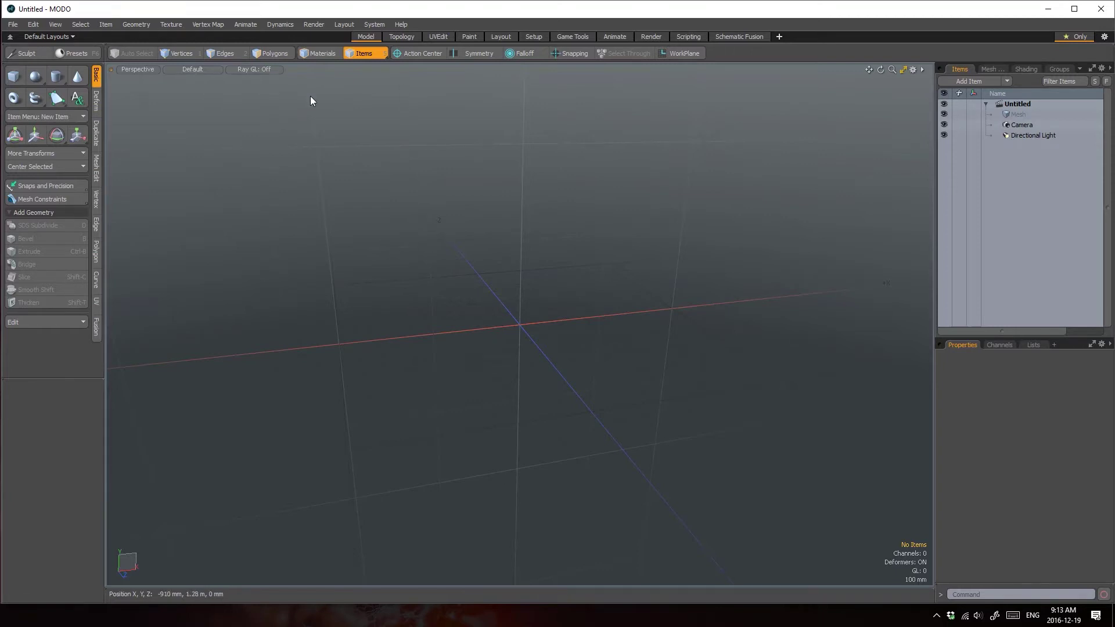
pyautogui.click(401, 39)
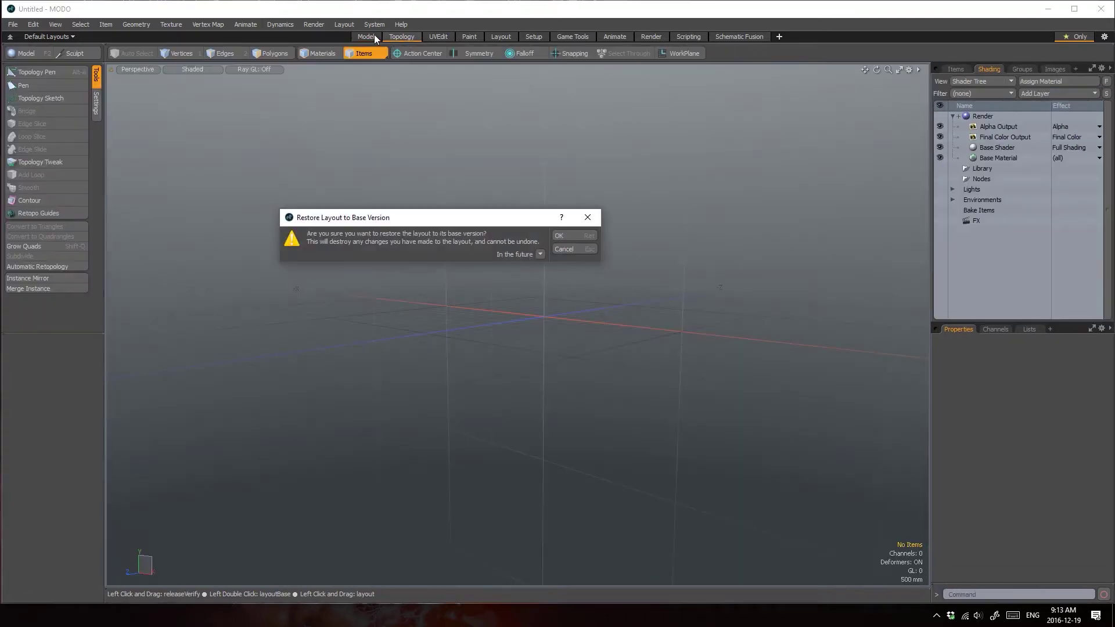
pyautogui.click(563, 251)
pyautogui.click(367, 38)
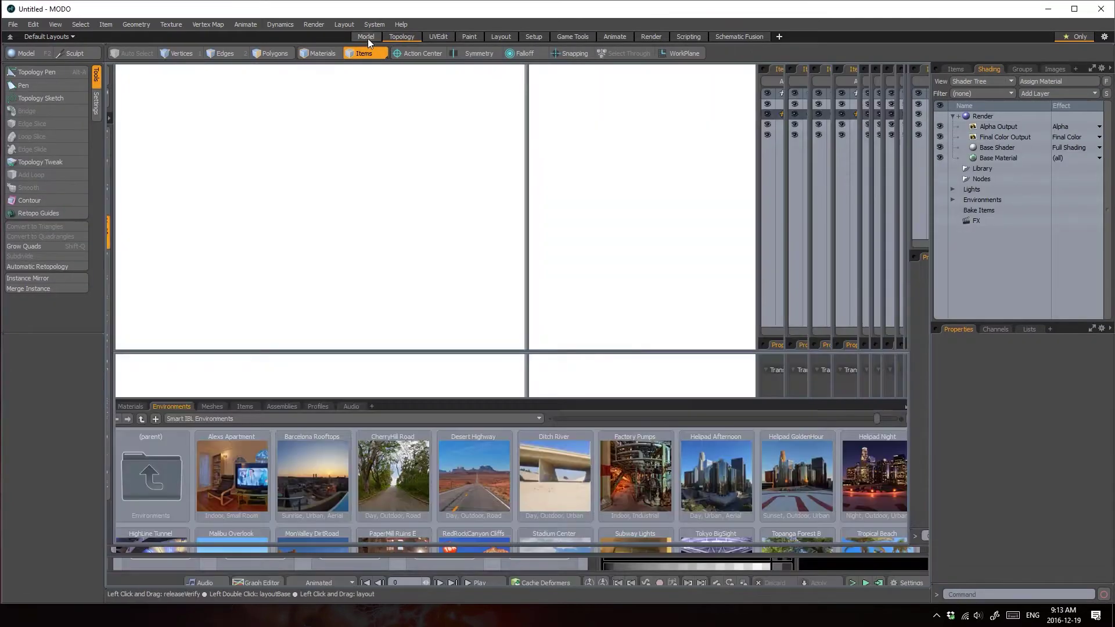
pyautogui.click(562, 250)
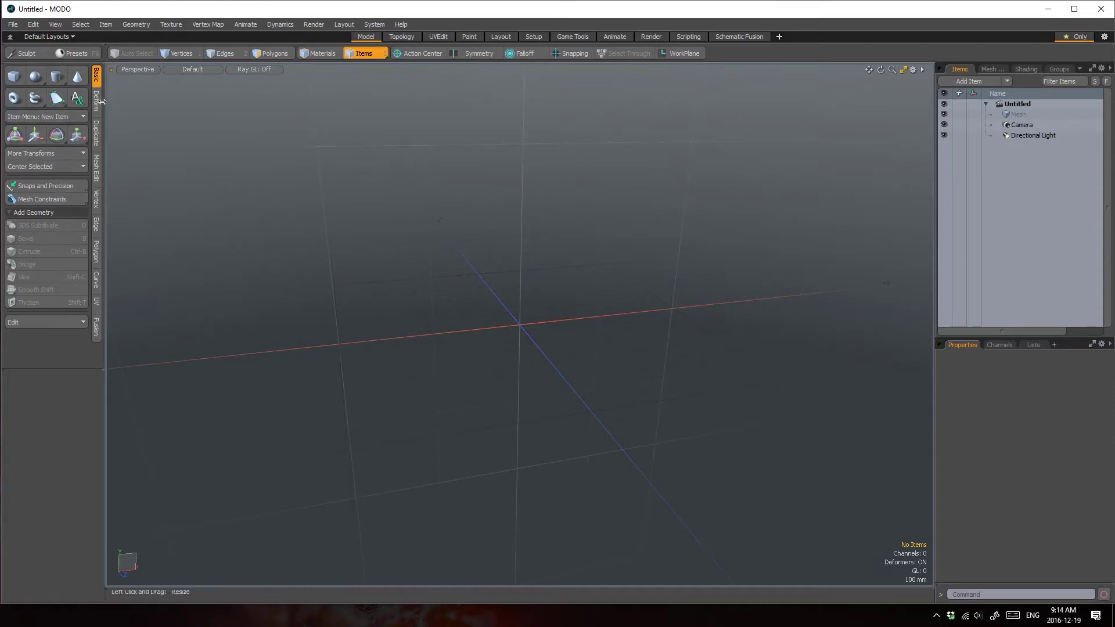
# Browse the Duplicate, Mesh Edit and Vertex tool tabs, then pick the Cube primitive from Basic
pyautogui.click(96, 134)
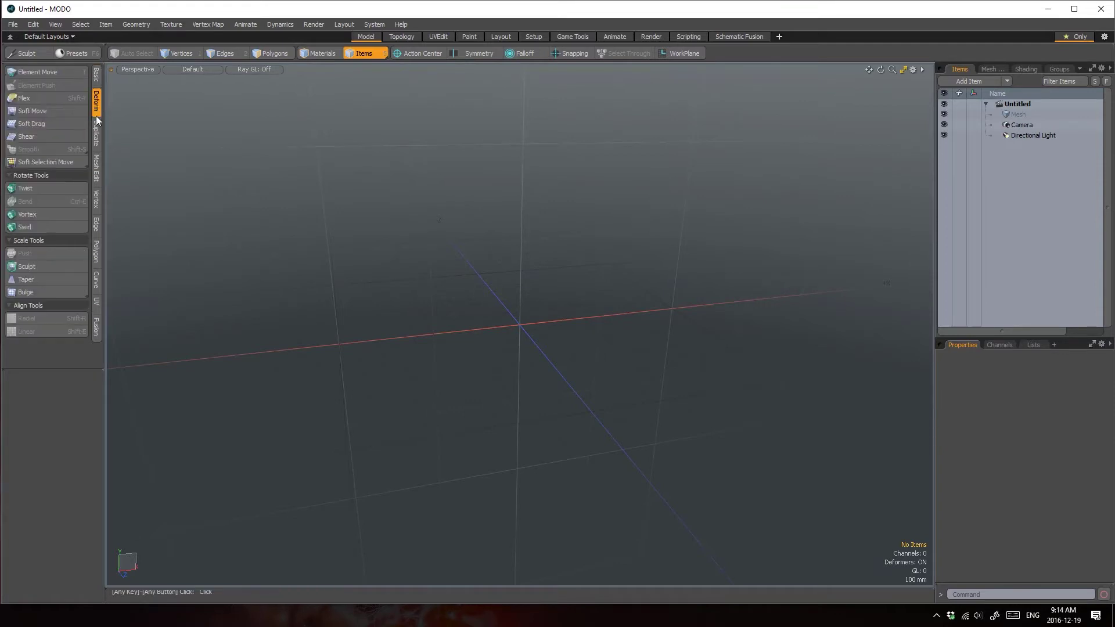
pyautogui.click(98, 180)
pyautogui.click(93, 201)
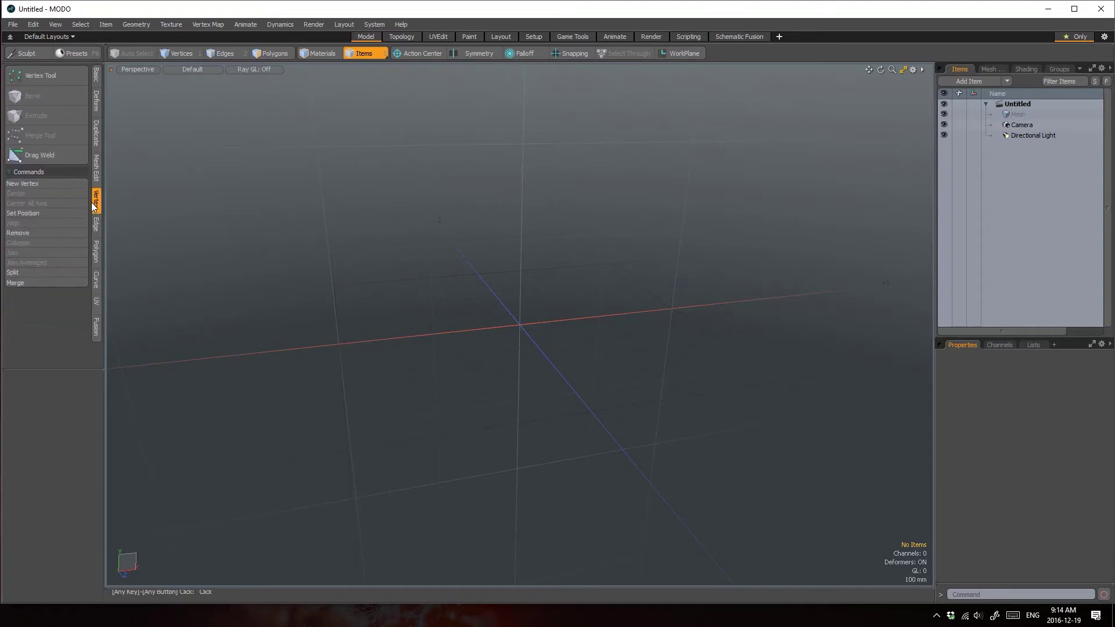
pyautogui.click(94, 74)
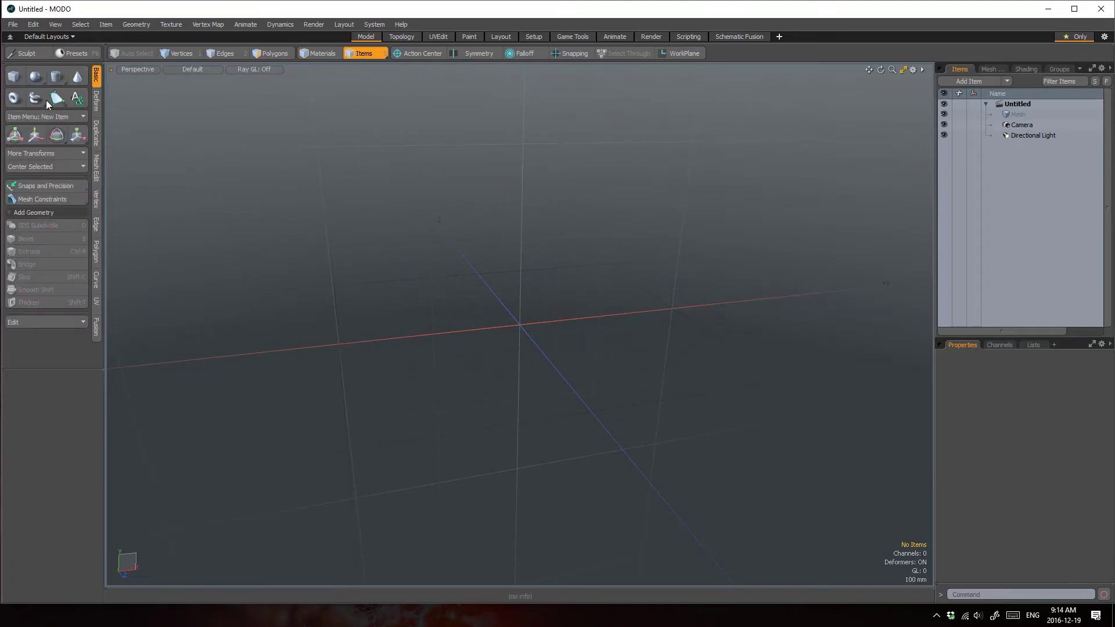
pyautogui.click(15, 76)
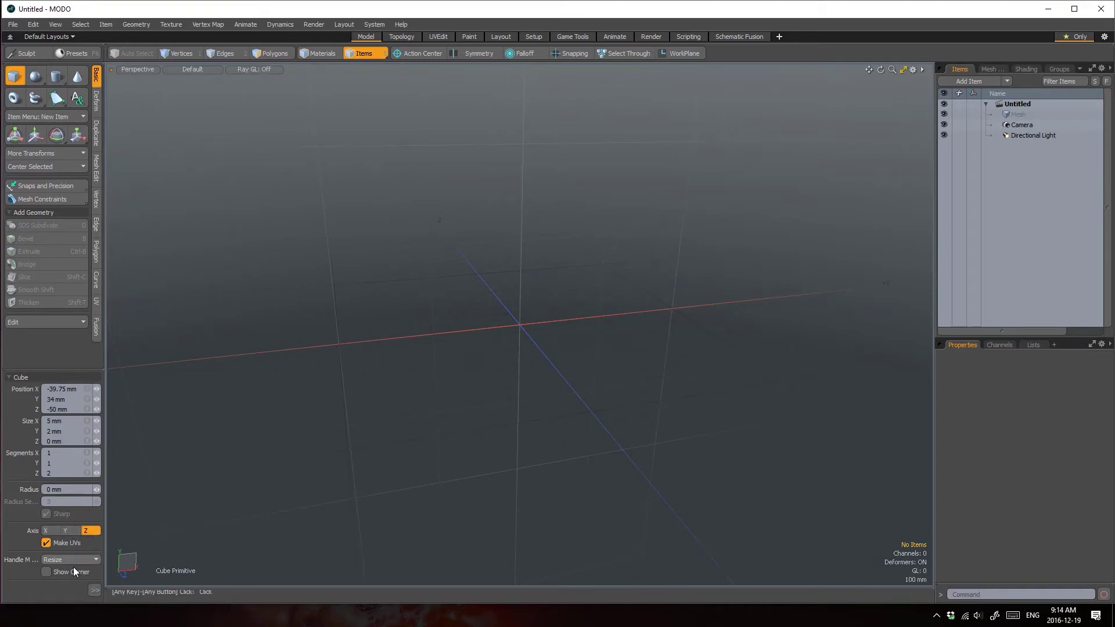
# Expand the Cube's min/max bound settings, resize that panel, and select the empty Mesh item
pyautogui.click(95, 591)
pyautogui.moveTo(54, 370)
pyautogui.mouseDown()
pyautogui.moveTo(56, 238)
pyautogui.moveTo(58, 360)
pyautogui.mouseUp()
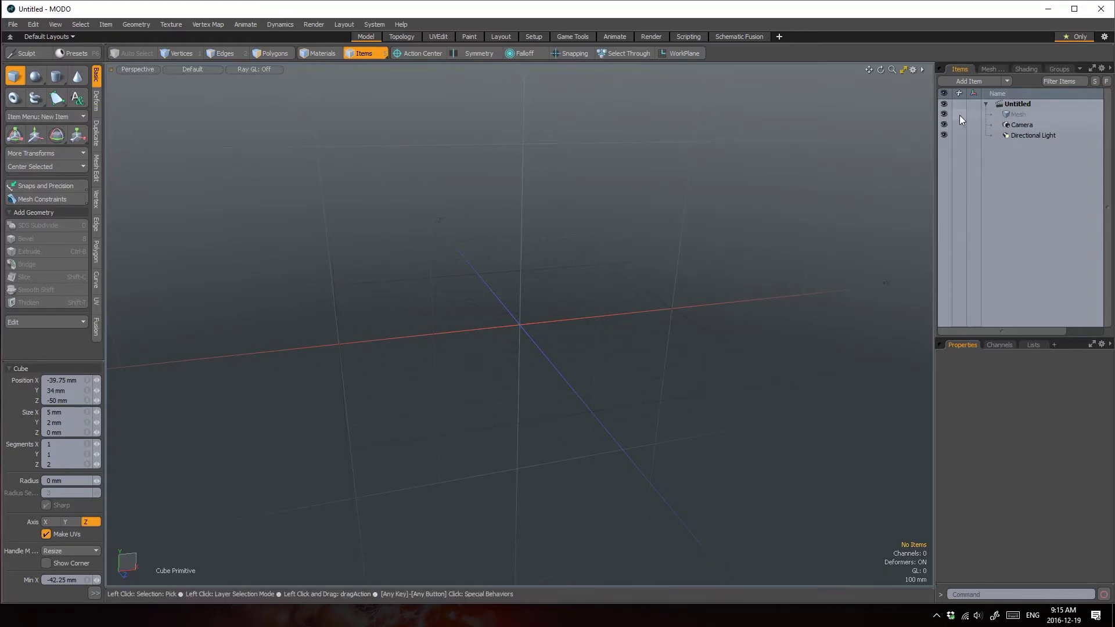
pyautogui.click(1011, 115)
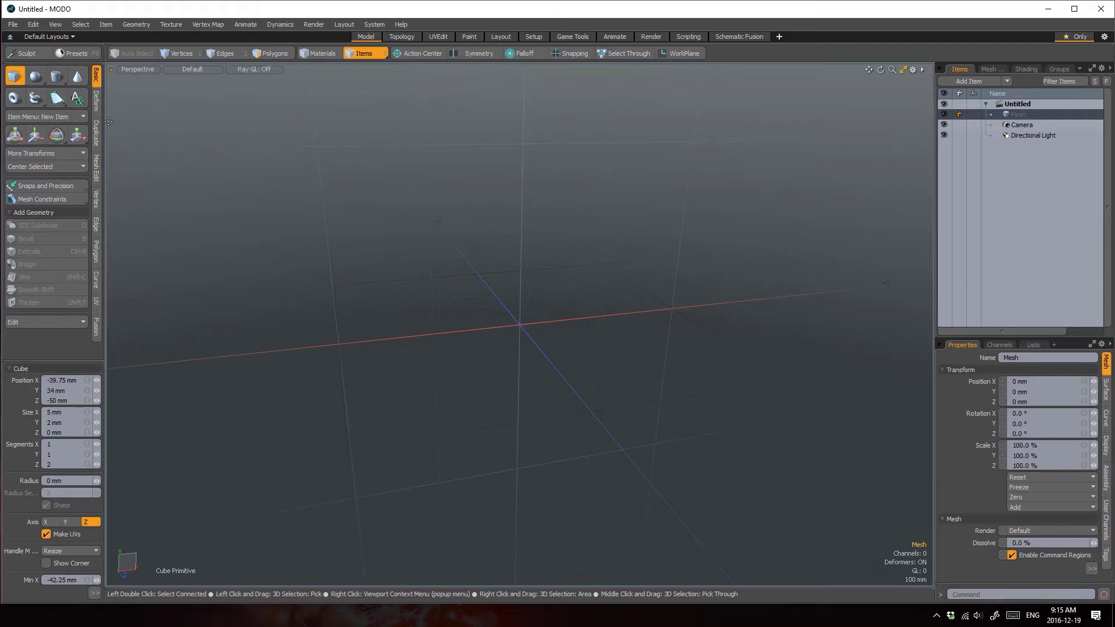
# Add a sphere primitive to the empty scene using the Ctrl alternate tool
pyautogui.press('ctrl')
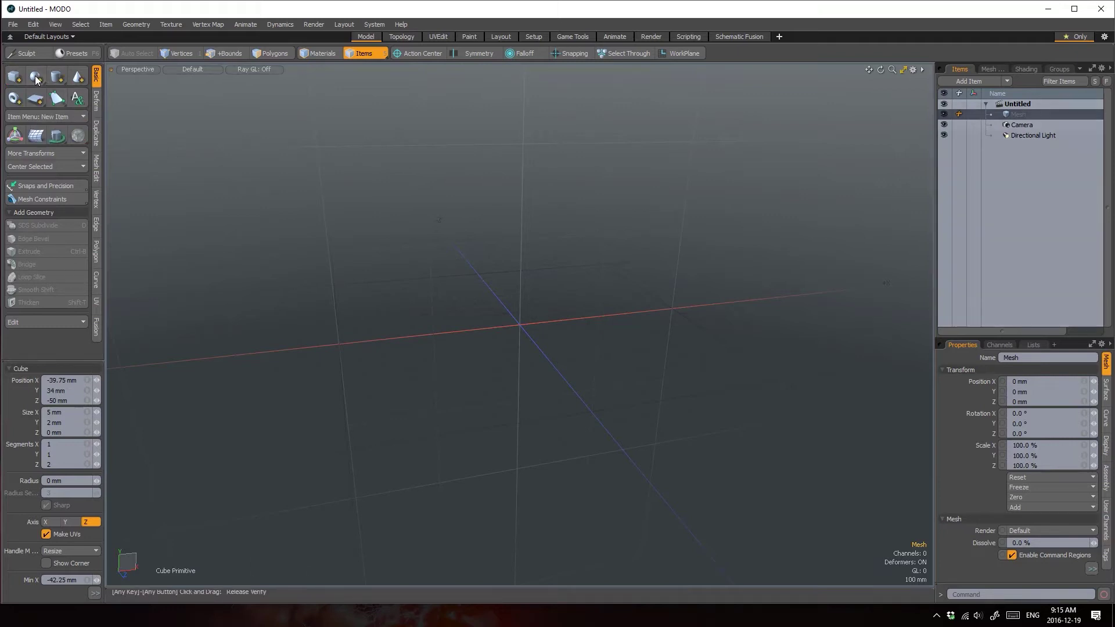
pyautogui.keyDown('ctrl'); pyautogui.click(35, 77); pyautogui.keyUp('ctrl')
pyautogui.click(332, 233)
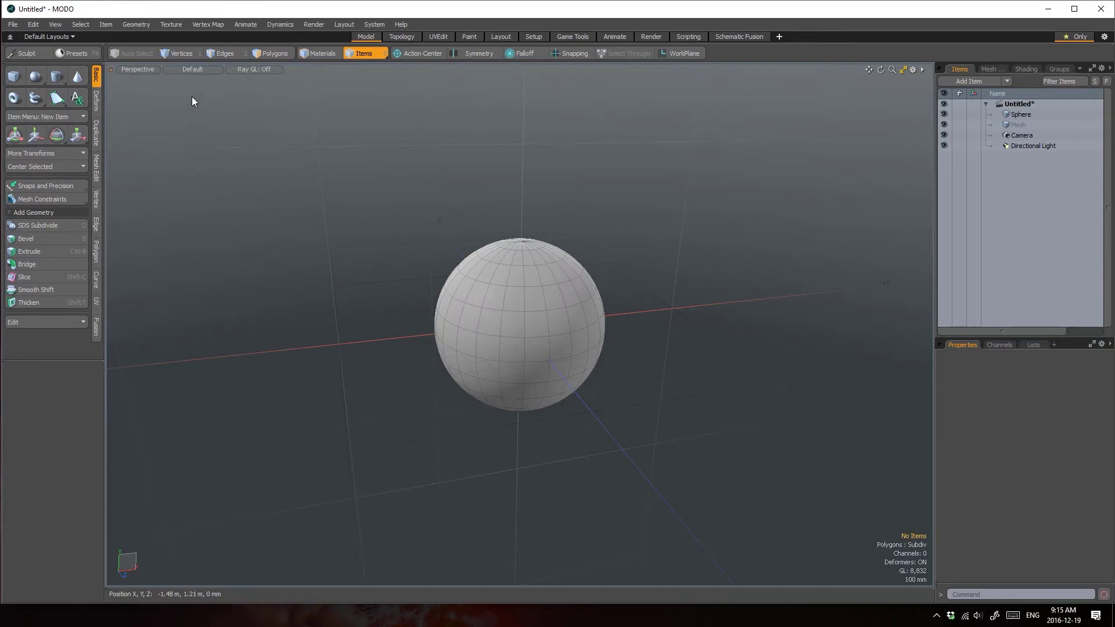
# Cycle the selection mode through Vertices, Edges and Polygons twice, ending on Polygons
pyautogui.click(189, 52)
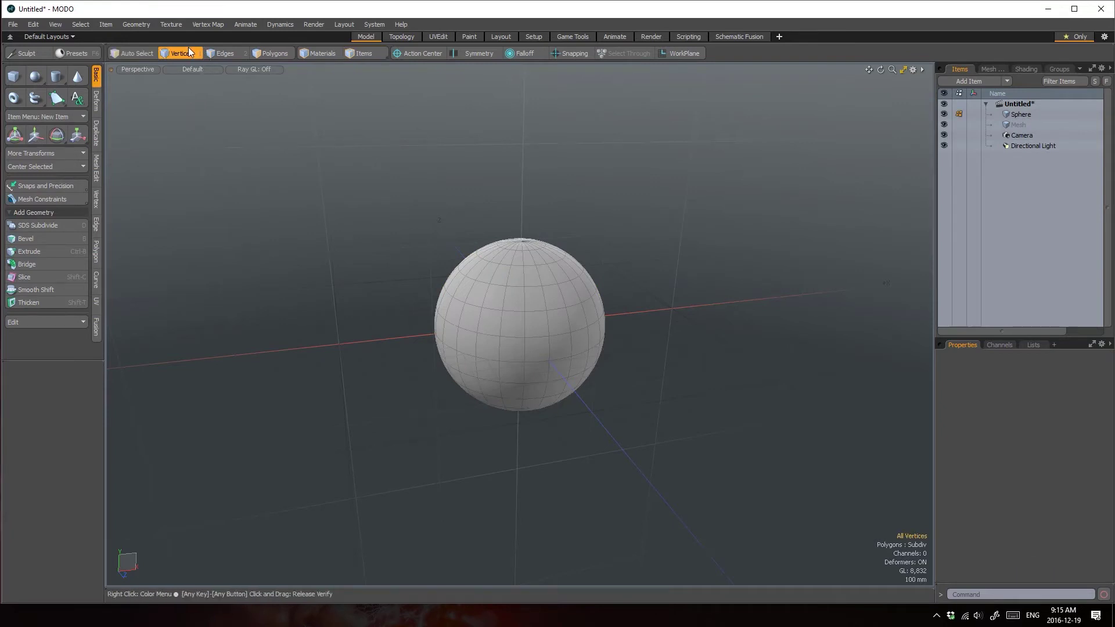
pyautogui.click(228, 55)
pyautogui.click(270, 54)
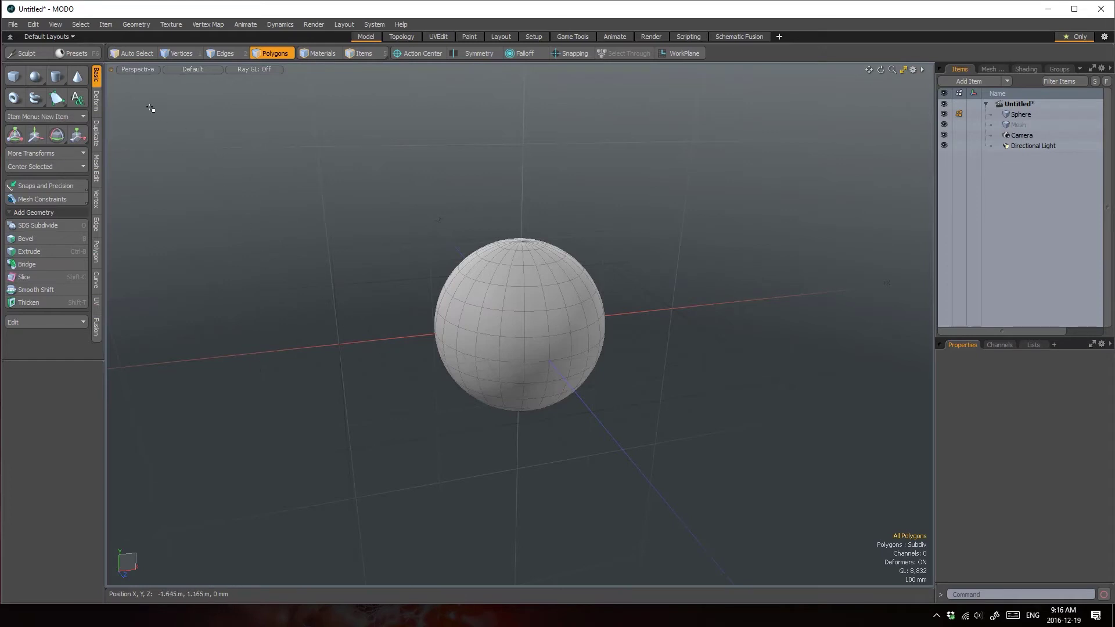
pyautogui.click(176, 53)
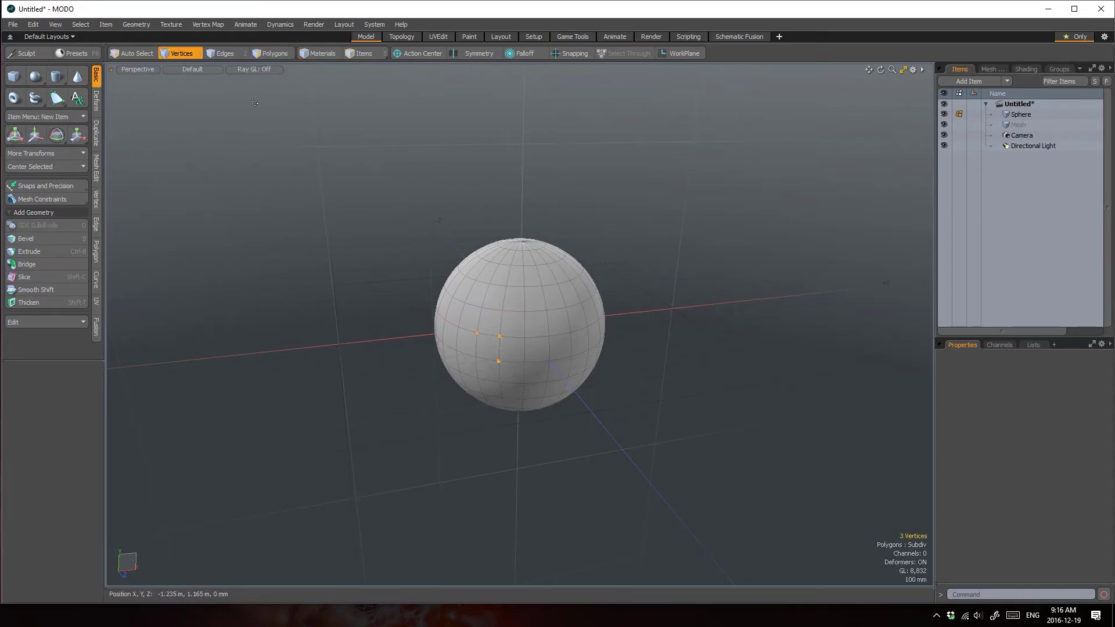
pyautogui.click(220, 54)
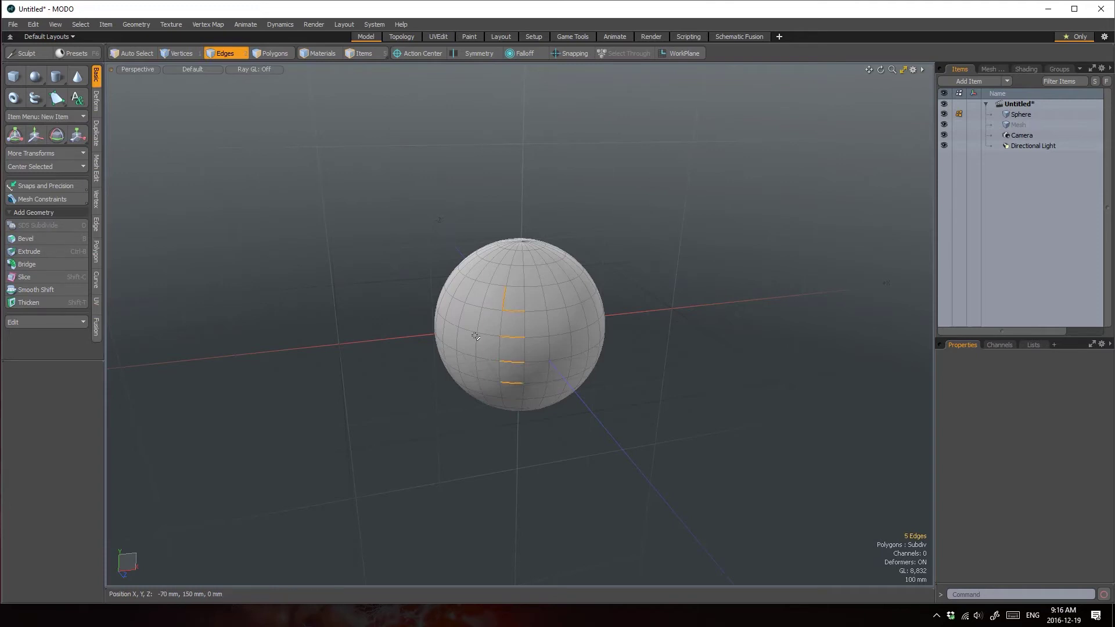
pyautogui.click(274, 54)
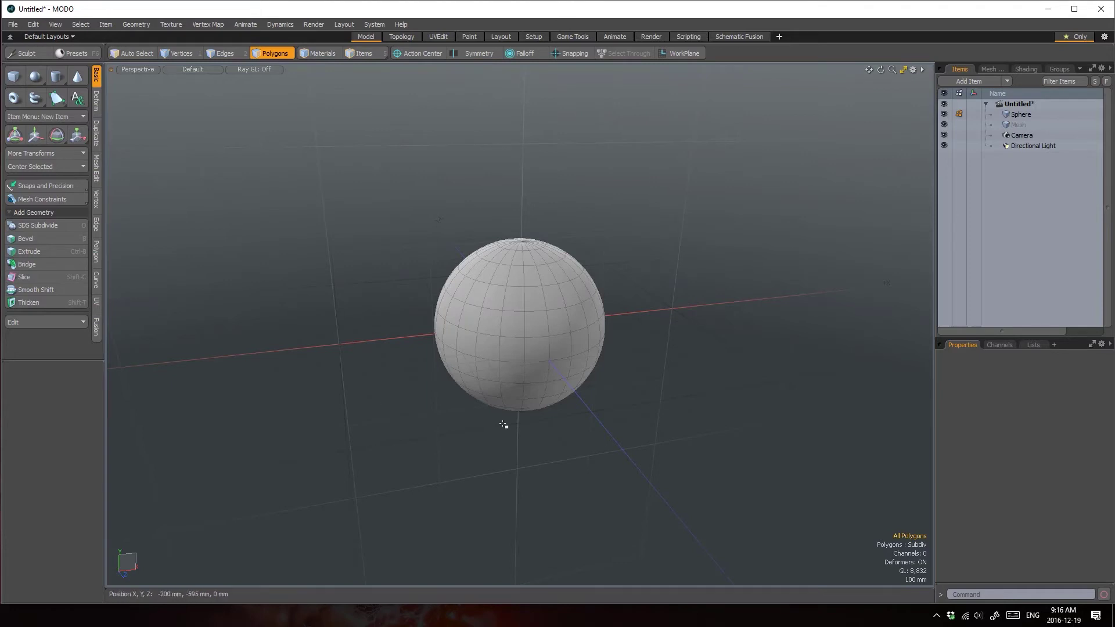
# Select the Sphere item and set its Position X to 1 m in Properties
pyautogui.click(1017, 113)
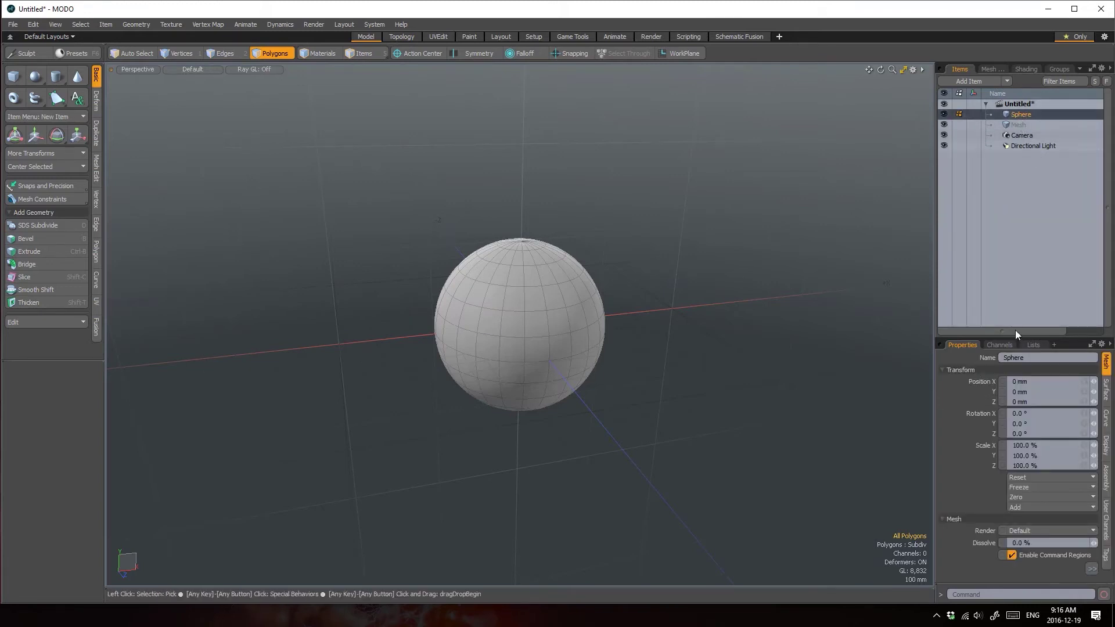
pyautogui.moveTo(1003, 339); pyautogui.dragTo(1002, 269)
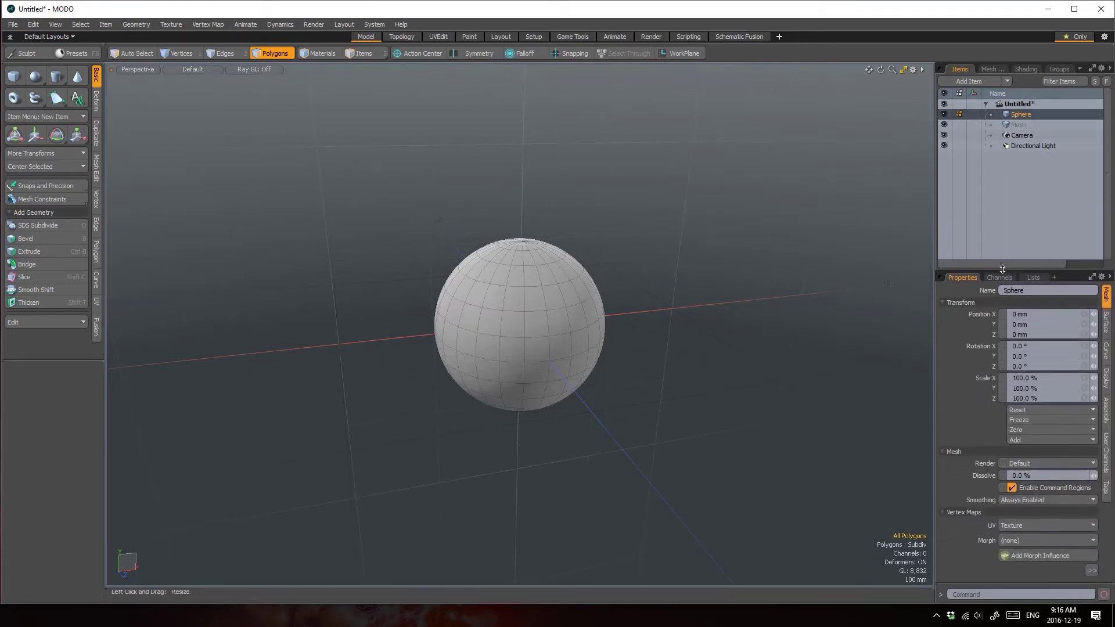
pyautogui.click(1016, 315)
pyautogui.press('Return')
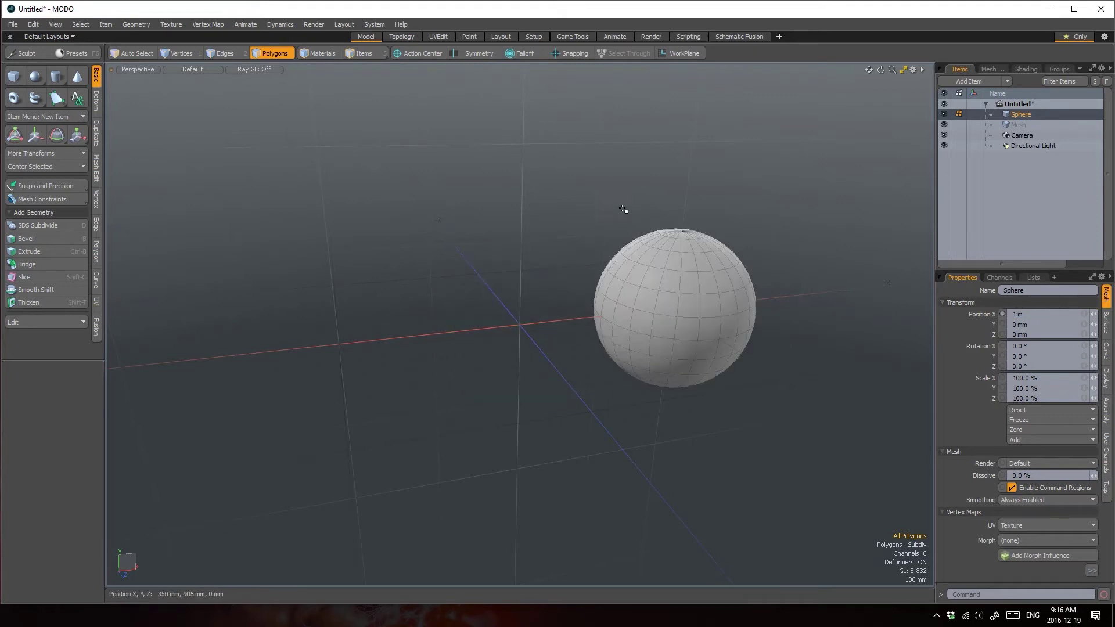
pyautogui.press('1')
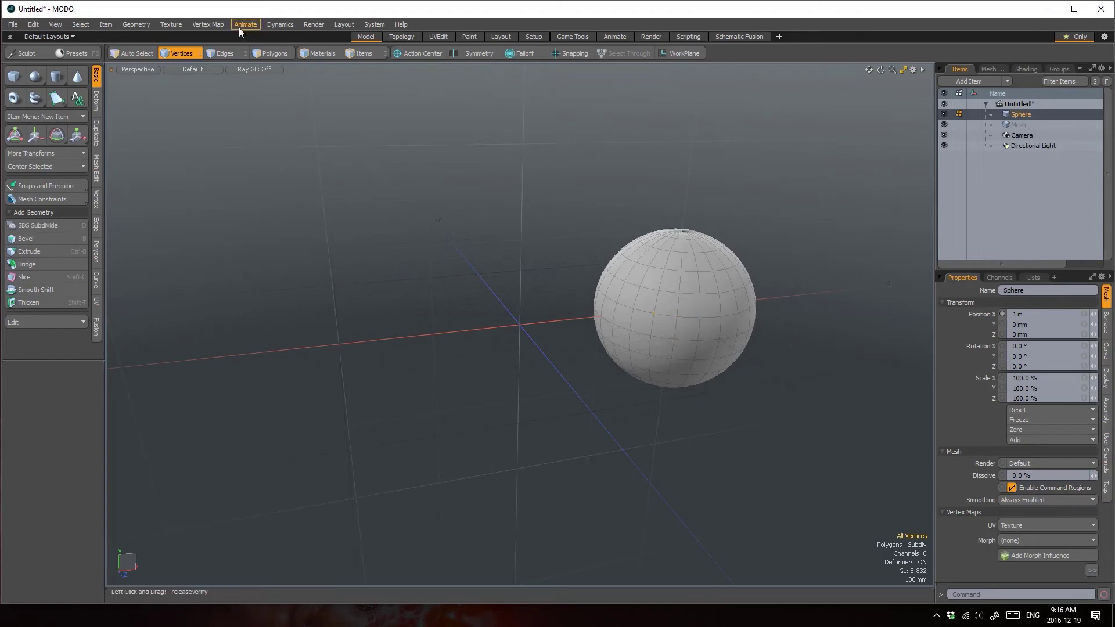
# In Polygons mode, double-click to select all the sphere's polygons, then clear the selection
pyautogui.click(270, 53)
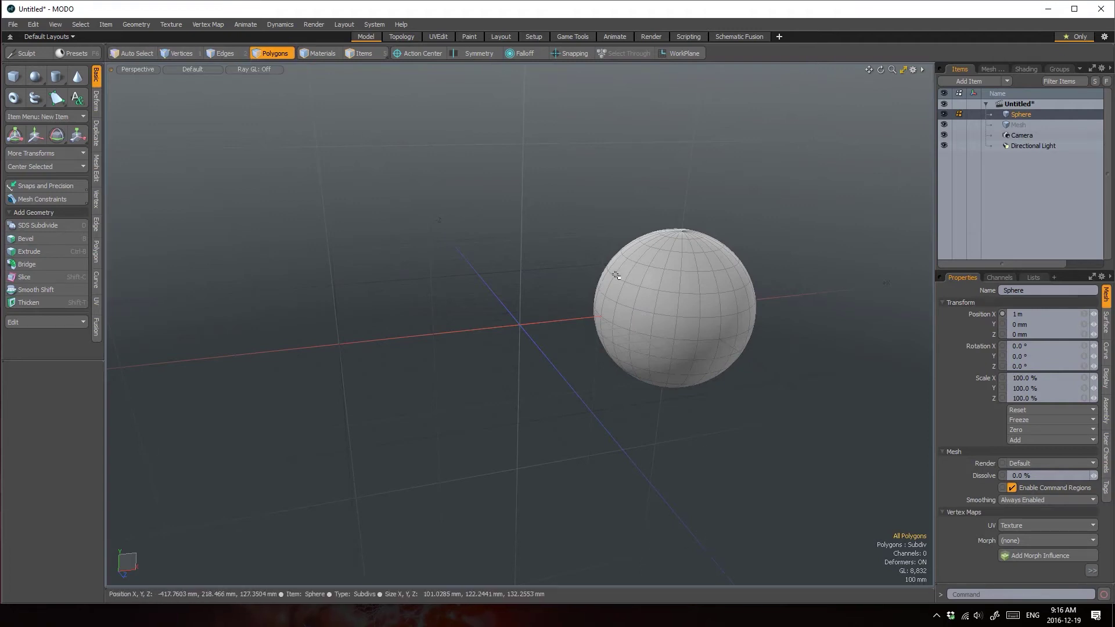
pyautogui.click(690, 312)
pyautogui.doubleClick(690, 312)
pyautogui.click(690, 311)
pyautogui.doubleClick(691, 311)
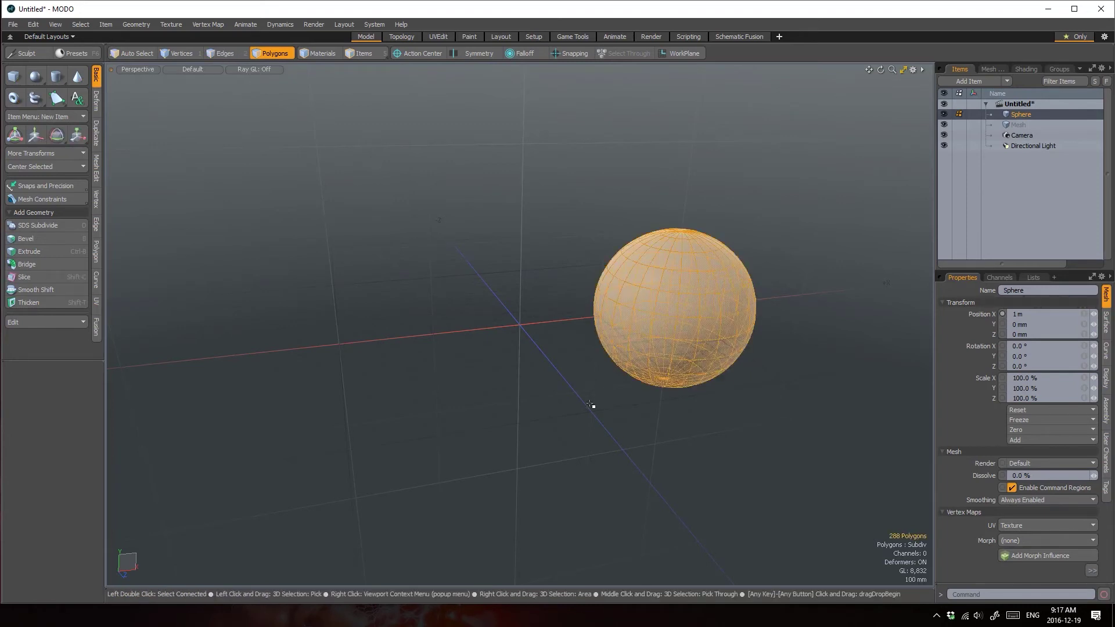
pyautogui.click(590, 405)
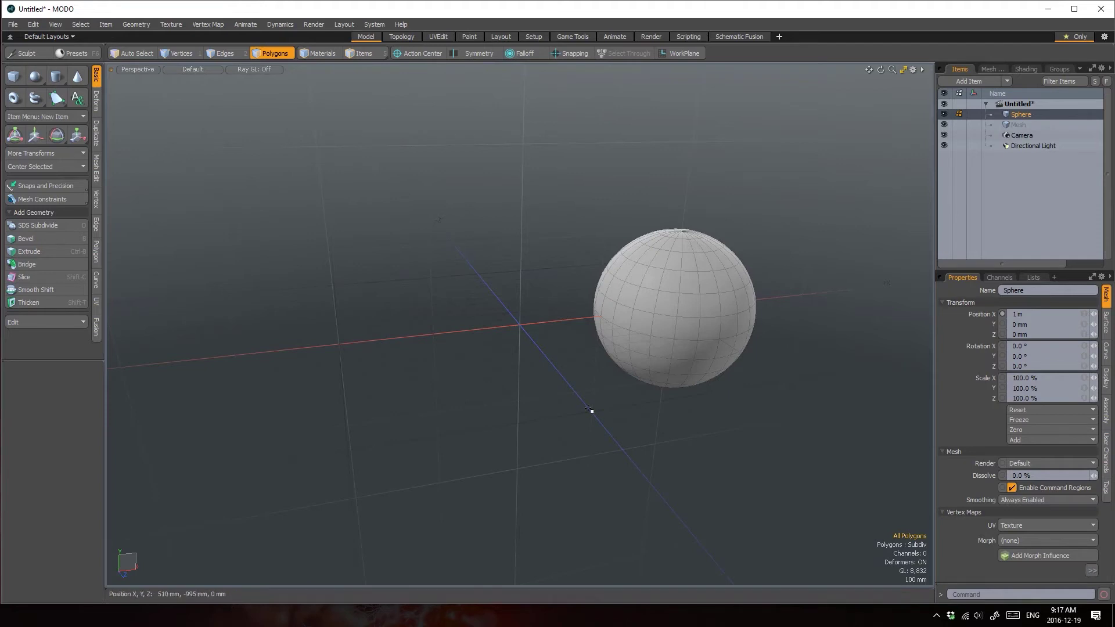
# Move the sphere up 1 m in Y with the Transform tool, then drop the tool
pyautogui.click(35, 135)
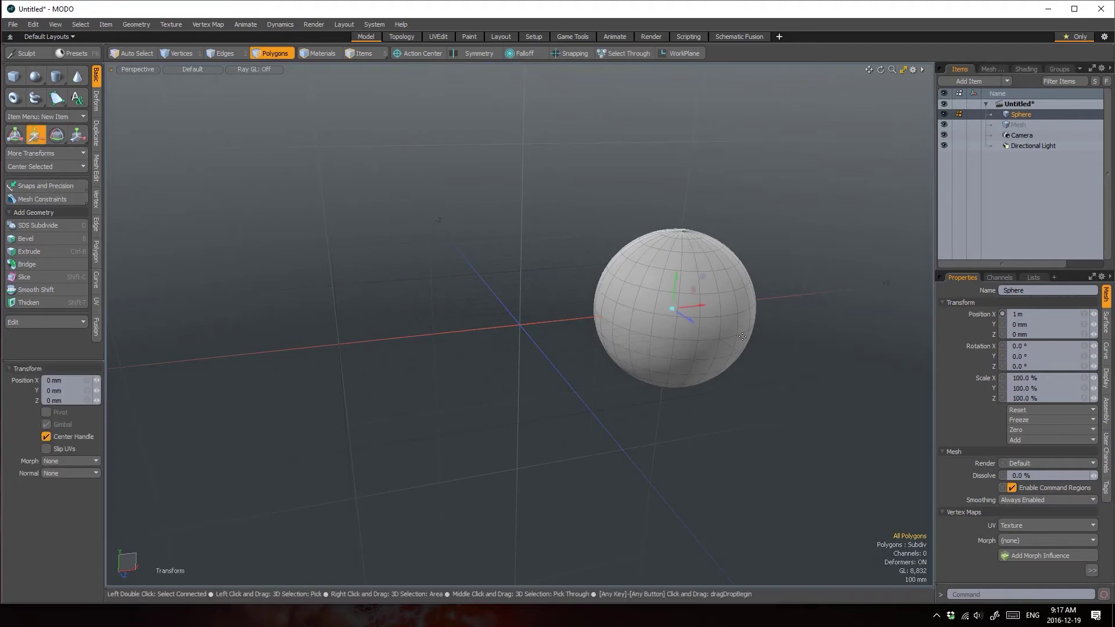
pyautogui.click(56, 390)
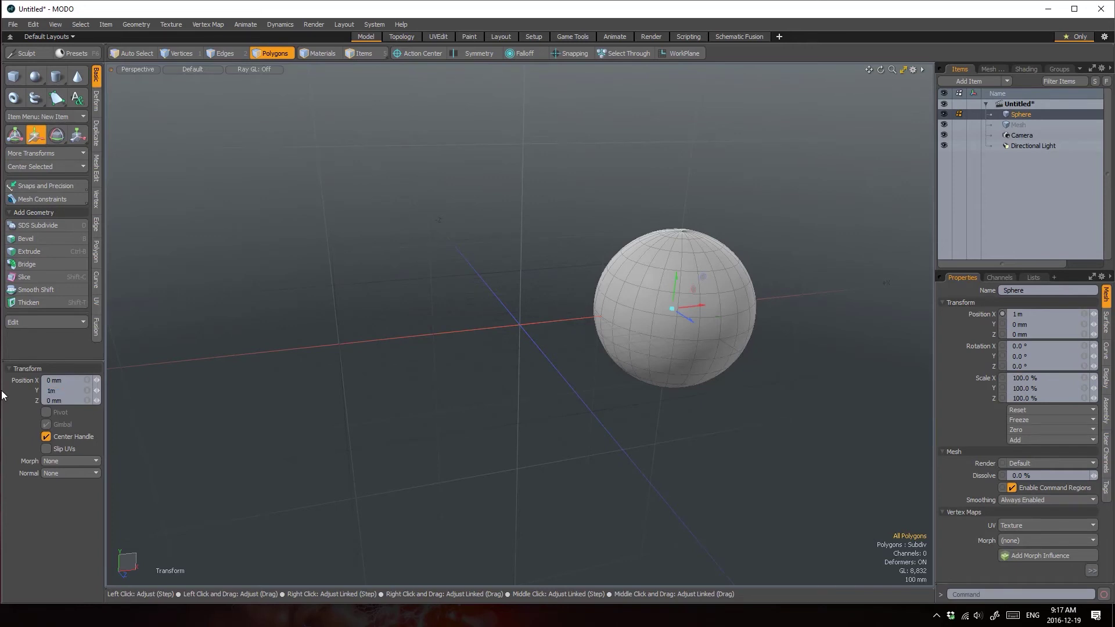
pyautogui.write('1m')
pyautogui.press('Return')
pyautogui.press('space')
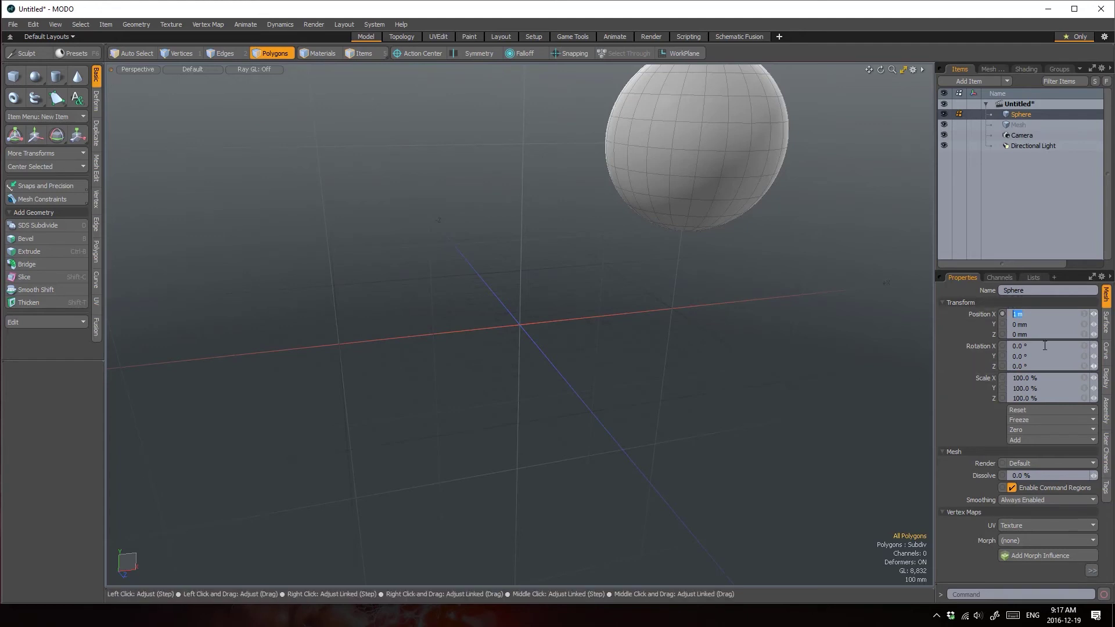
# Set the sphere's Position X back to 0 mm, then tilt the view slightly
pyautogui.write('0')
pyautogui.press('Return')
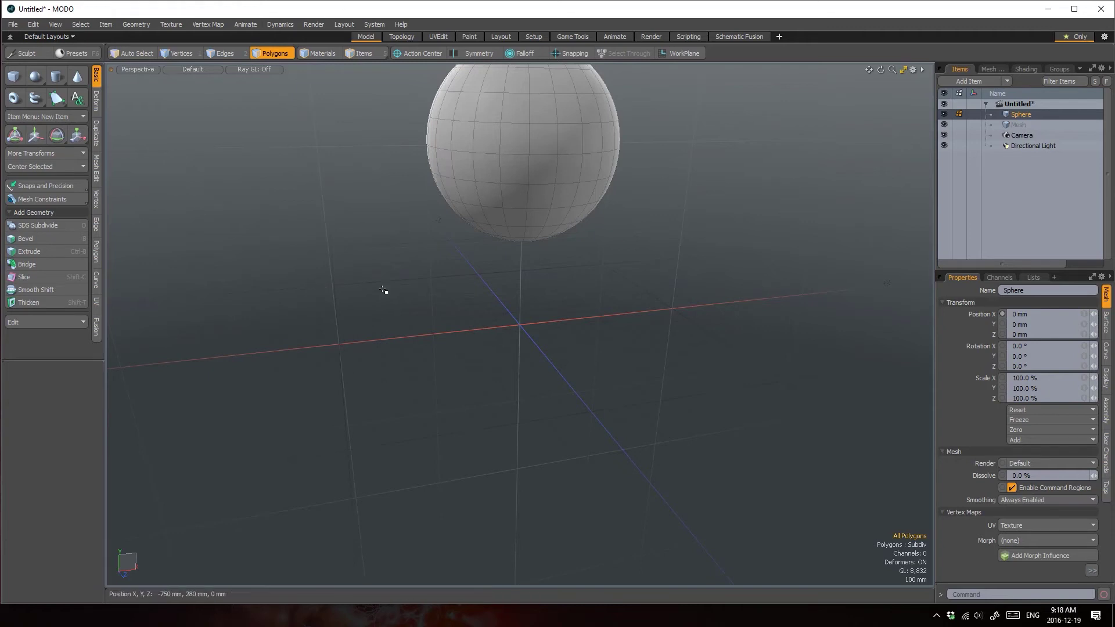
pyautogui.keyDown('alt'); pyautogui.moveTo(383, 291); pyautogui.dragTo(633, 460); pyautogui.keyUp('alt')
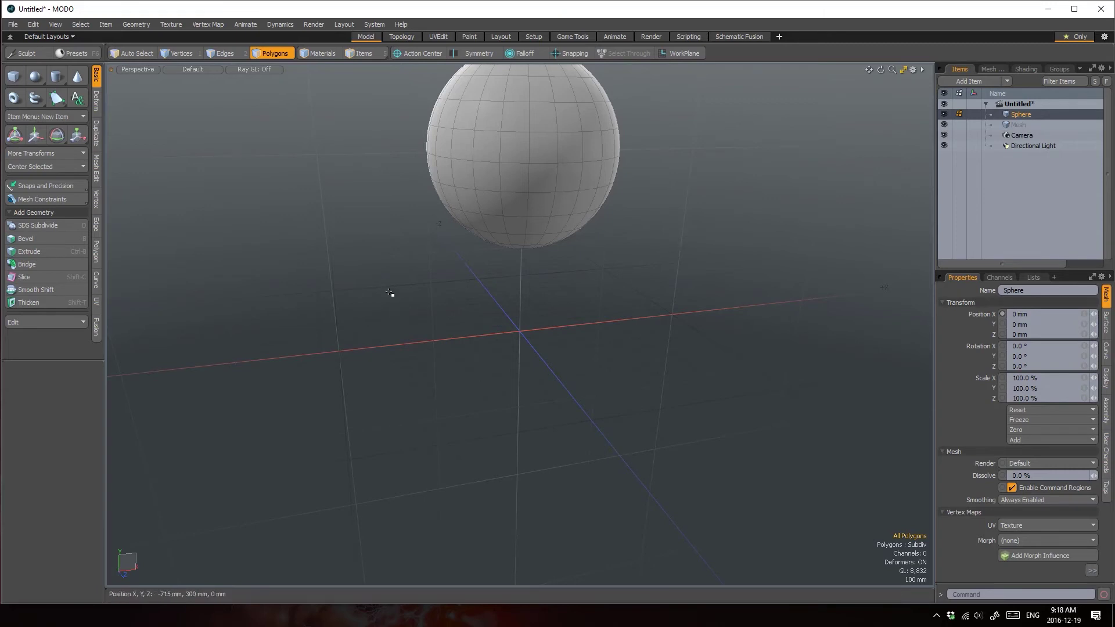
# Alt-drag to orbit the view around the sphere from several angles, ending near the earlier view
pyautogui.press('alt')
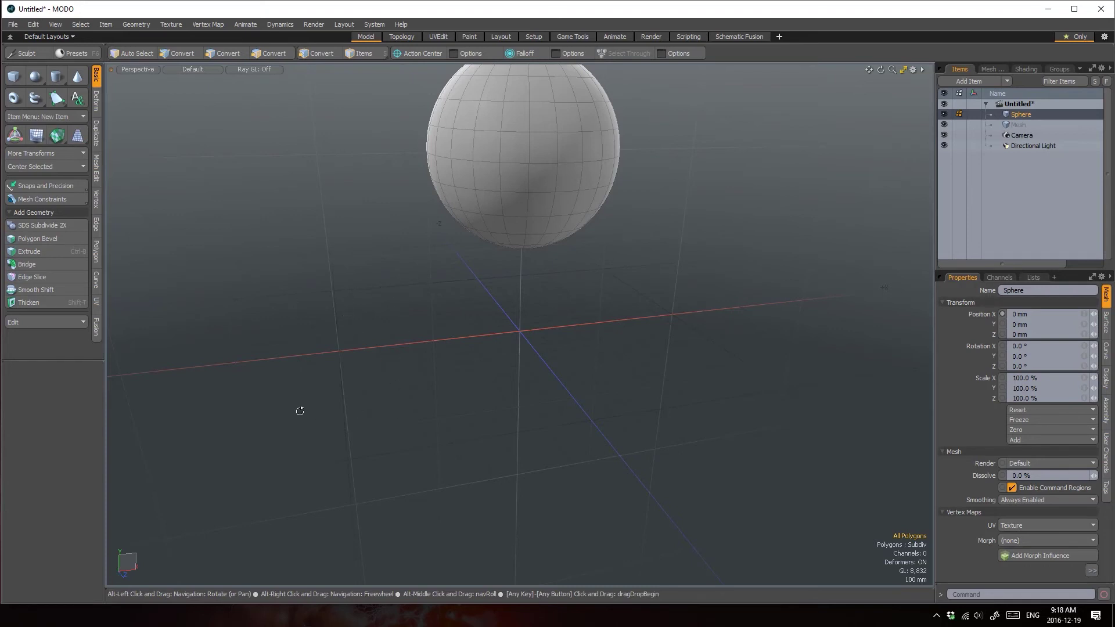
pyautogui.keyDown('alt'); pyautogui.moveTo(331, 304); pyautogui.dragTo(489, 272); pyautogui.keyUp('alt')
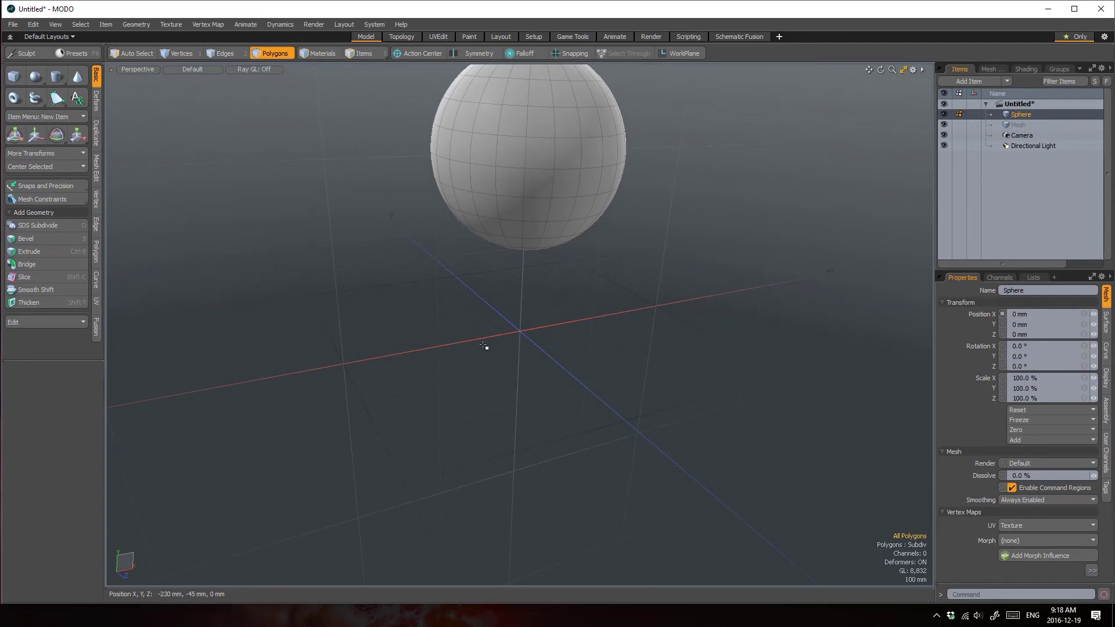
pyautogui.keyDown('alt'); pyautogui.moveTo(472, 391); pyautogui.dragTo(398, 387); pyautogui.keyUp('alt')
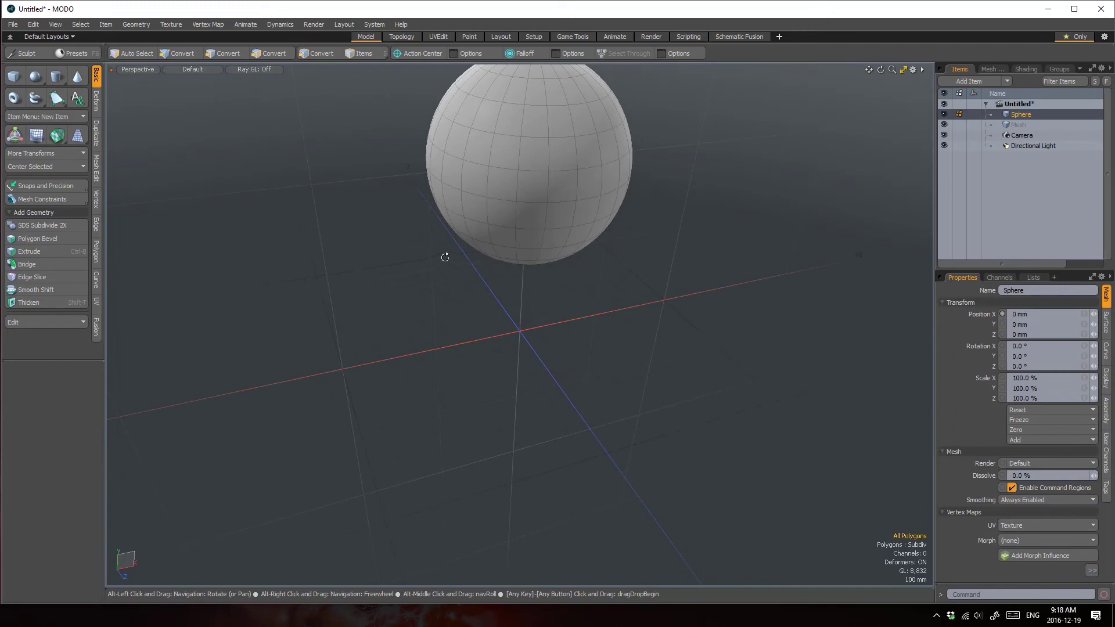
pyautogui.keyDown('alt'); pyautogui.moveTo(437, 247); pyautogui.dragTo(459, 392); pyautogui.keyUp('alt')
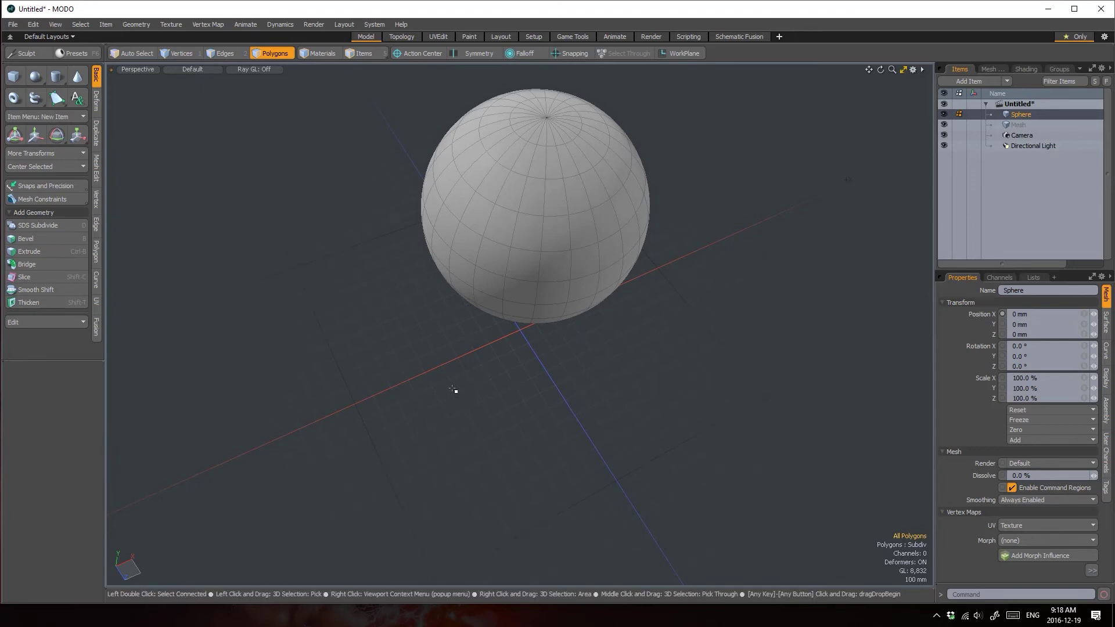
pyautogui.keyDown('alt'); pyautogui.moveTo(590, 321); pyautogui.dragTo(600, 462); pyautogui.keyUp('alt')
pyautogui.keyDown('alt'); pyautogui.moveTo(272, 479); pyautogui.dragTo(297, 433); pyautogui.keyUp('alt')
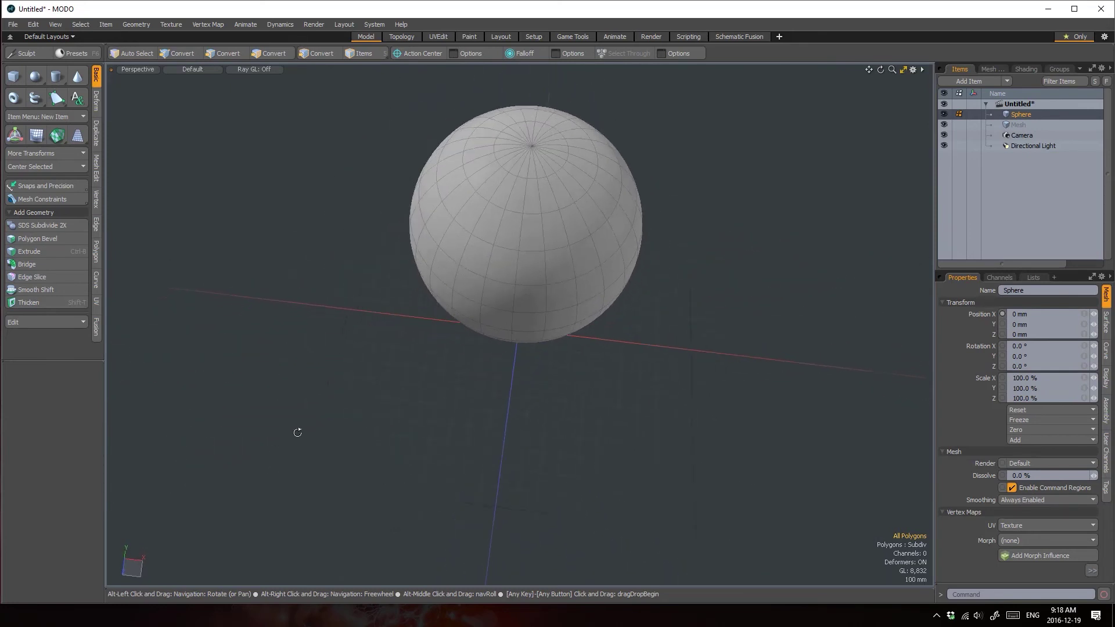
pyautogui.keyDown('alt'); pyautogui.moveTo(197, 370); pyautogui.dragTo(296, 450); pyautogui.keyUp('alt')
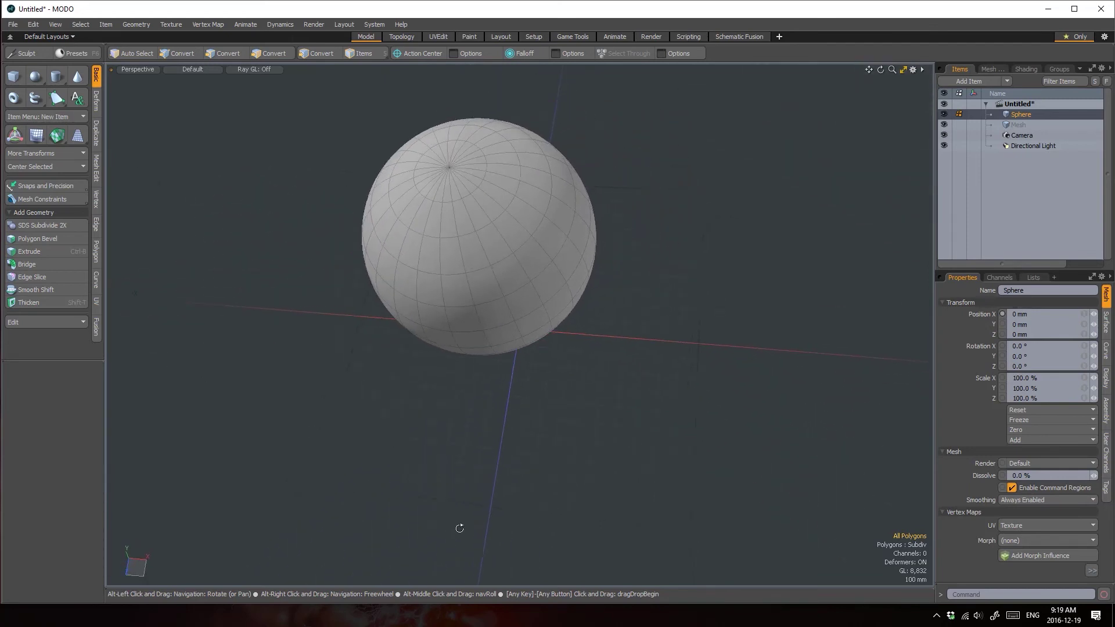
pyautogui.keyDown('alt'); pyautogui.moveTo(460, 525); pyautogui.dragTo(389, 371); pyautogui.keyUp('alt')
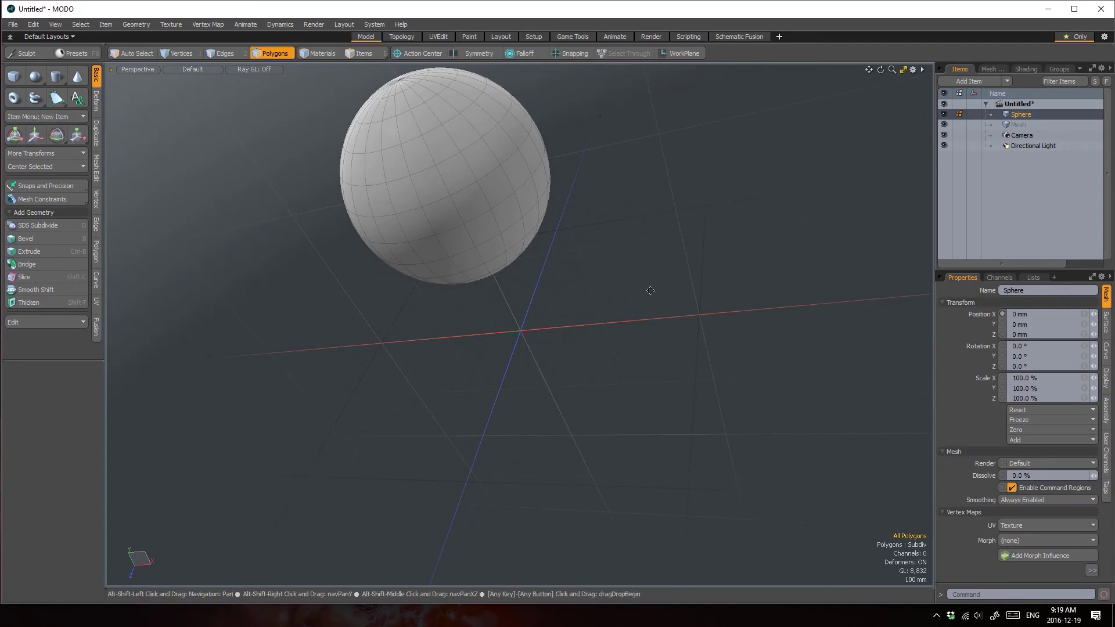
# Pan, zoom and orbit the Perspective view so the sphere sits small near the top
pyautogui.keyDown('alt'); pyautogui.keyDown('shift'); pyautogui.moveTo(650, 291); pyautogui.dragTo(632, 317); pyautogui.keyUp('shift'); pyautogui.keyUp('alt')
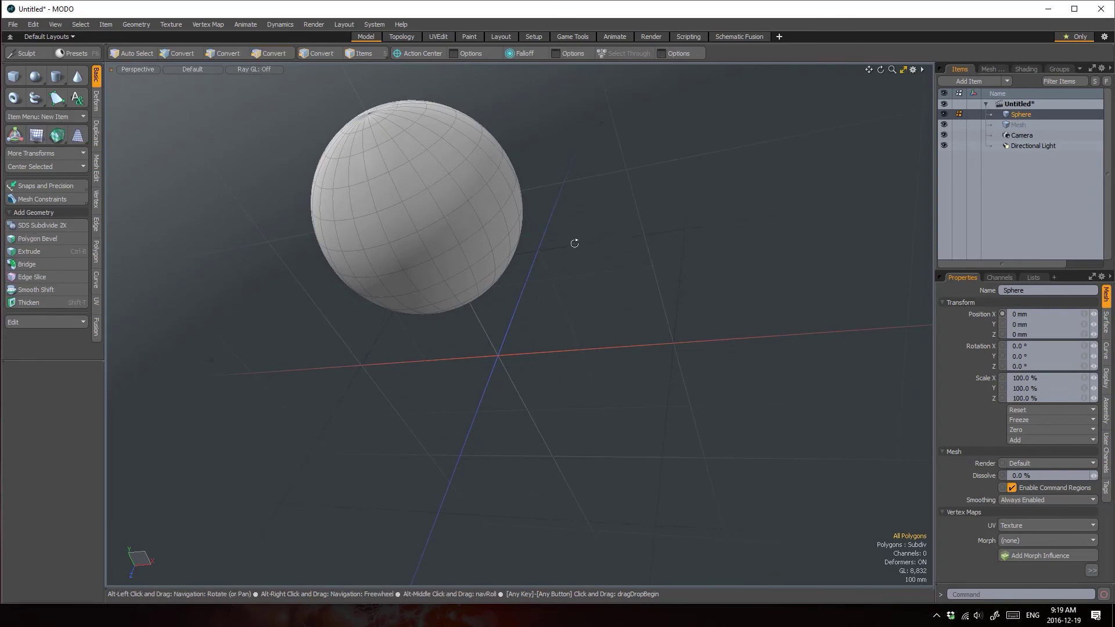
pyautogui.keyDown('ctrl'); pyautogui.keyDown('alt'); pyautogui.moveTo(490, 184); pyautogui.dragTo(294, 272); pyautogui.keyUp('alt'); pyautogui.keyUp('ctrl')
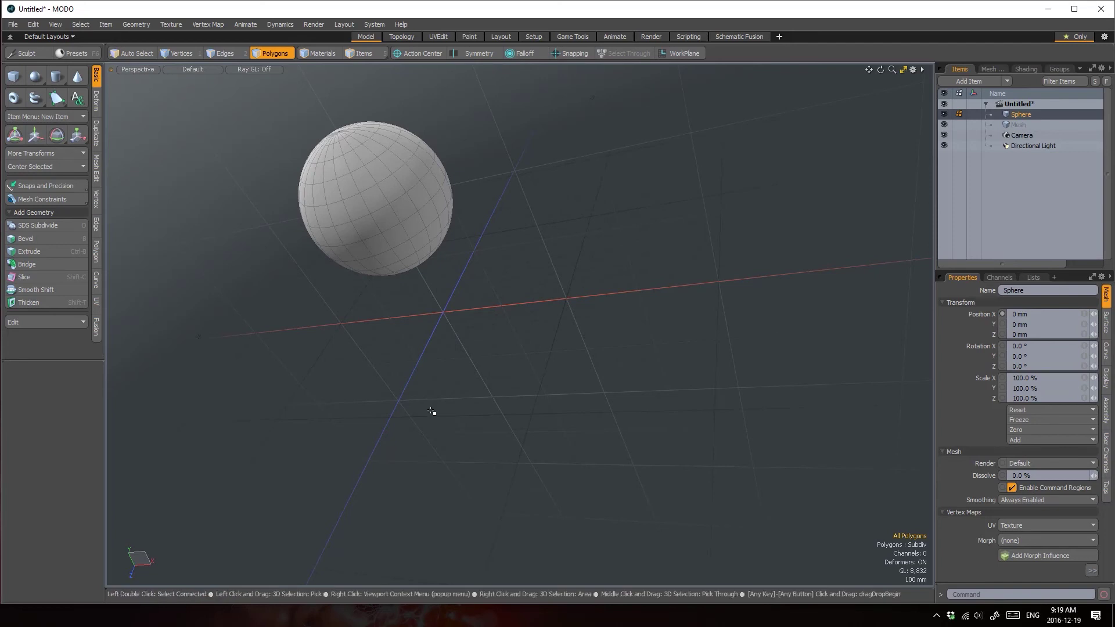
pyautogui.keyDown('alt'); pyautogui.moveTo(430, 411); pyautogui.dragTo(431, 411); pyautogui.keyUp('alt')
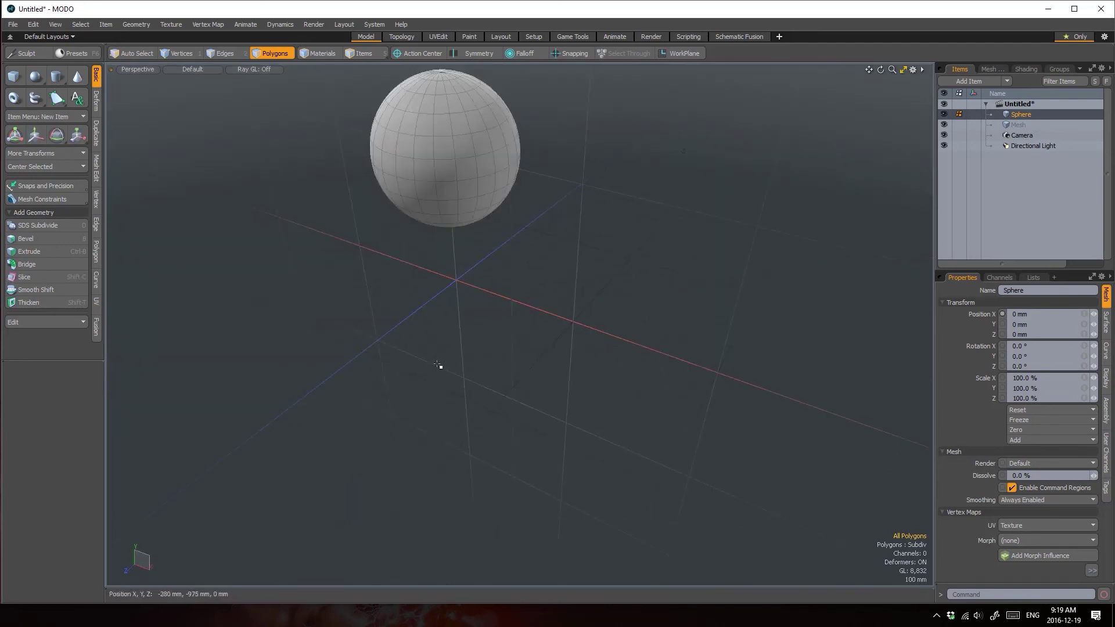
# Fit the sphere with A, zoom to six selected polygons with Shift+A, refit, deselect, and list viewport types
pyautogui.press('a')
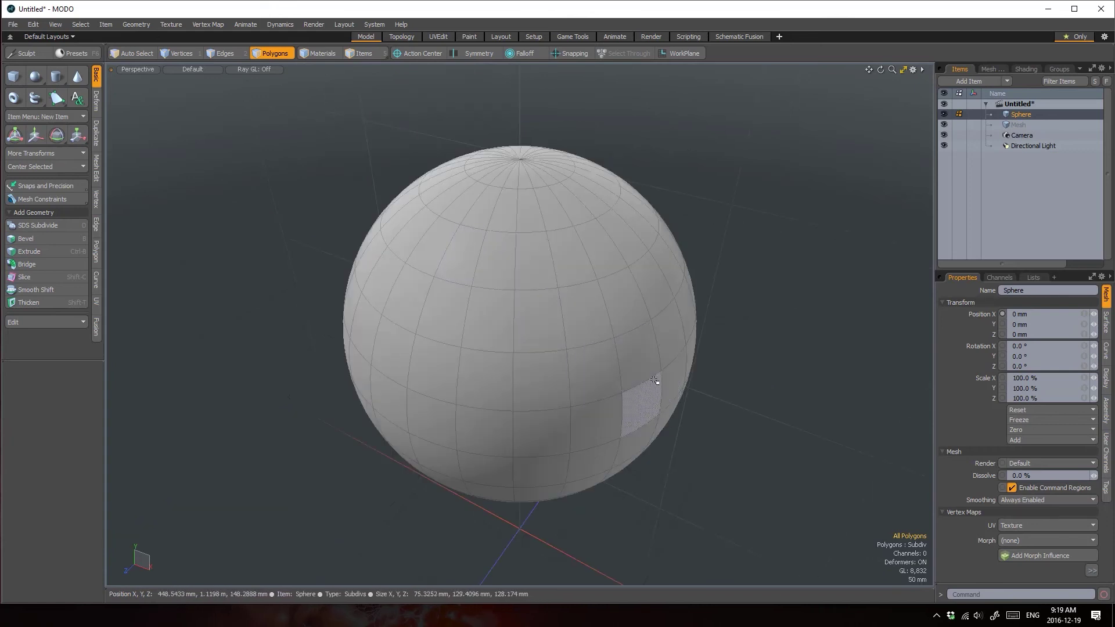
pyautogui.moveTo(609, 311)
pyautogui.mouseDown()
pyautogui.moveTo(594, 287)
pyautogui.moveTo(553, 305)
pyautogui.moveTo(602, 279)
pyautogui.mouseUp()
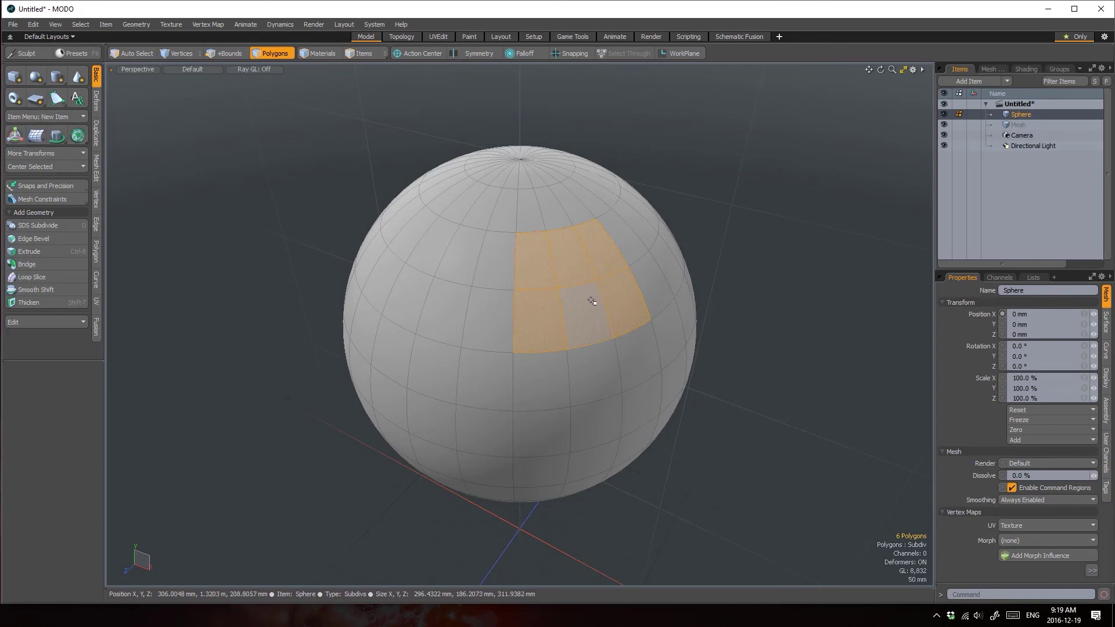
pyautogui.hotkey('shift', 'a')
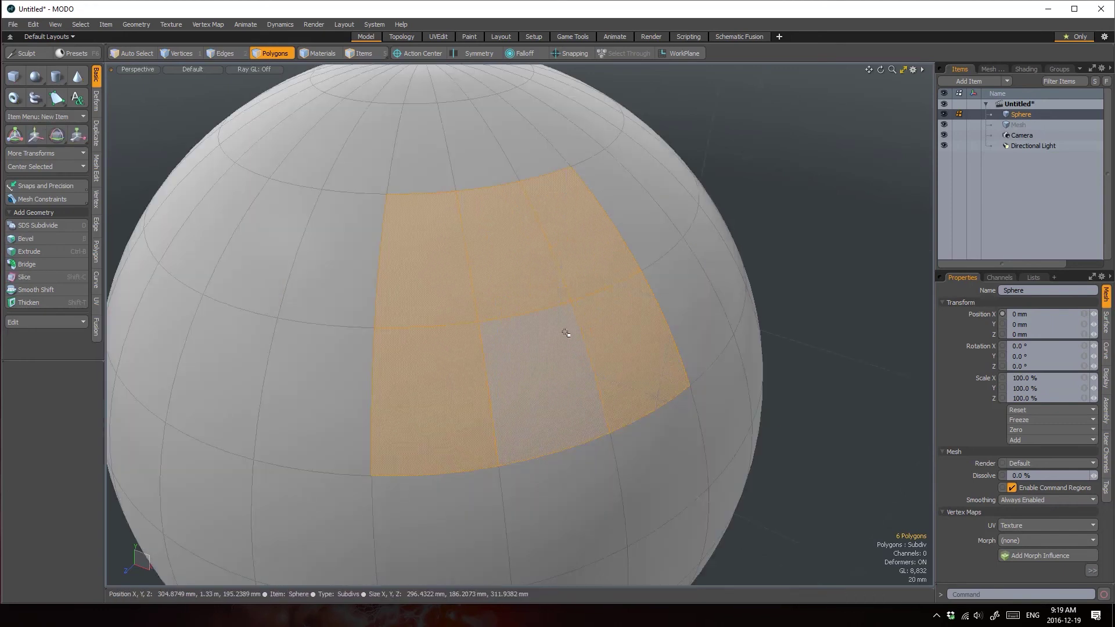
pyautogui.press('a')
pyautogui.keyDown('alt'); pyautogui.moveTo(562, 336); pyautogui.dragTo(826, 373); pyautogui.keyUp('alt')
pyautogui.click(825, 373)
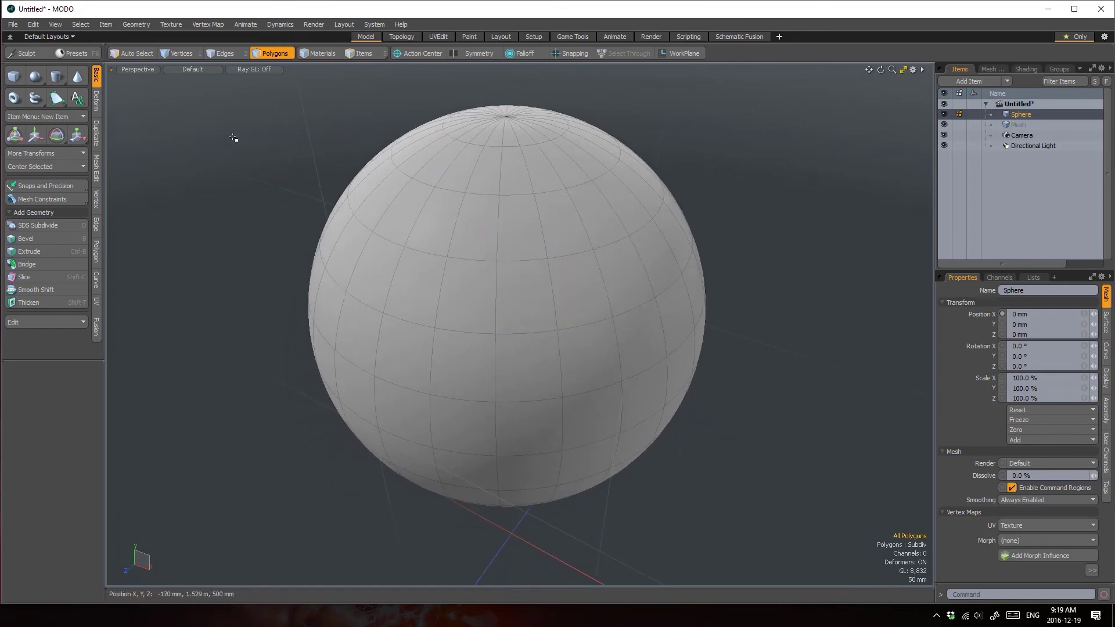
pyautogui.click(134, 67)
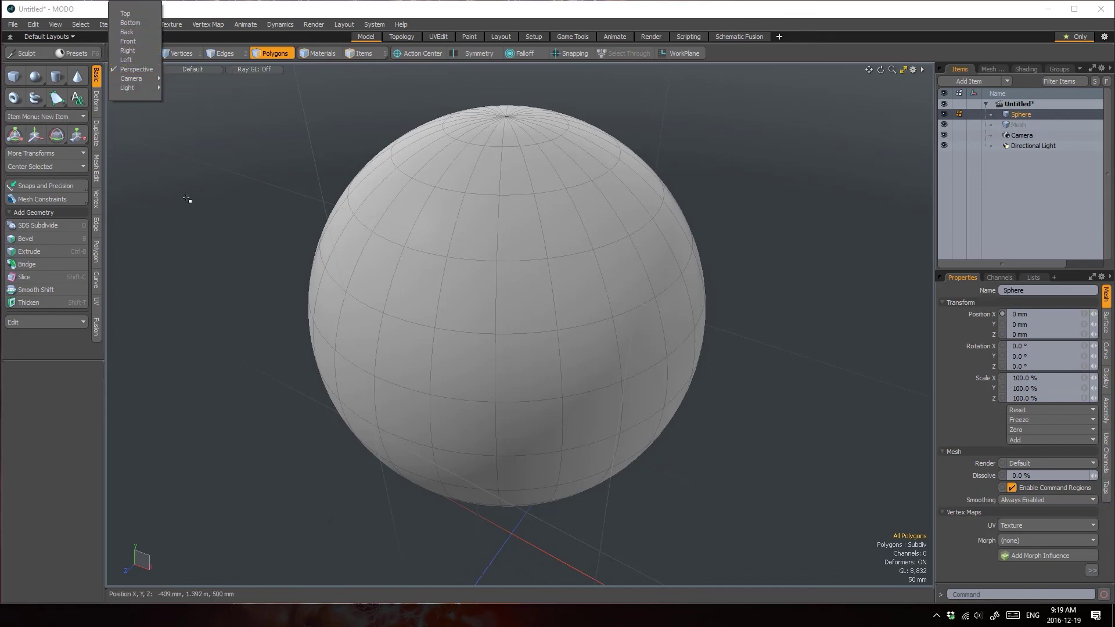
# Switch the viewport to the Front view, then back to Perspective, and pan across the sphere
pyautogui.click(272, 227)
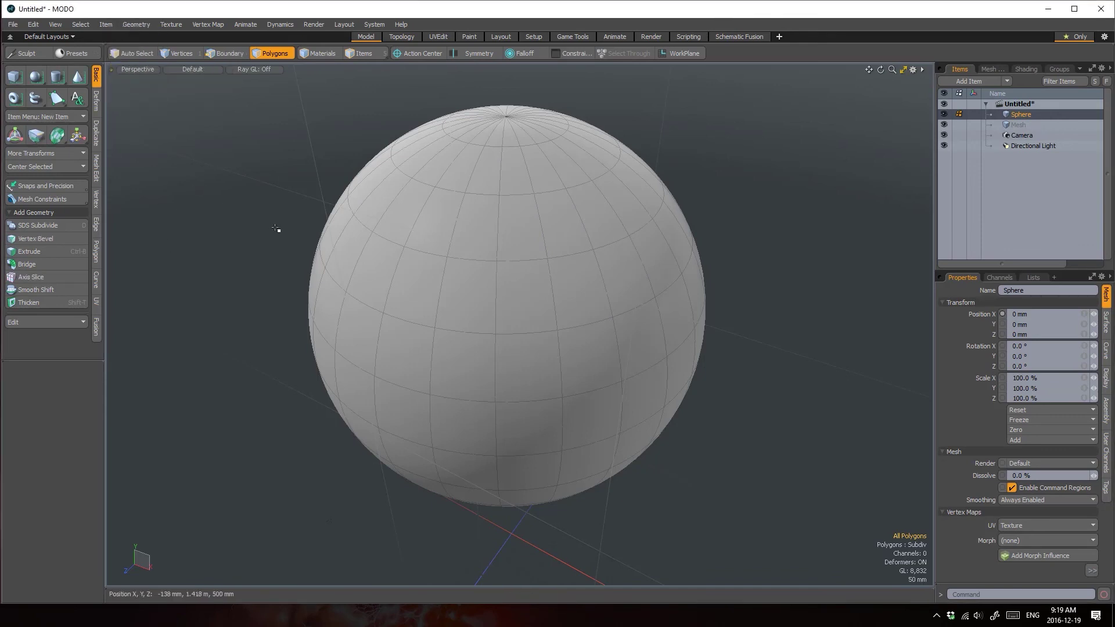
pyautogui.hotkey('ctrl', 'space')
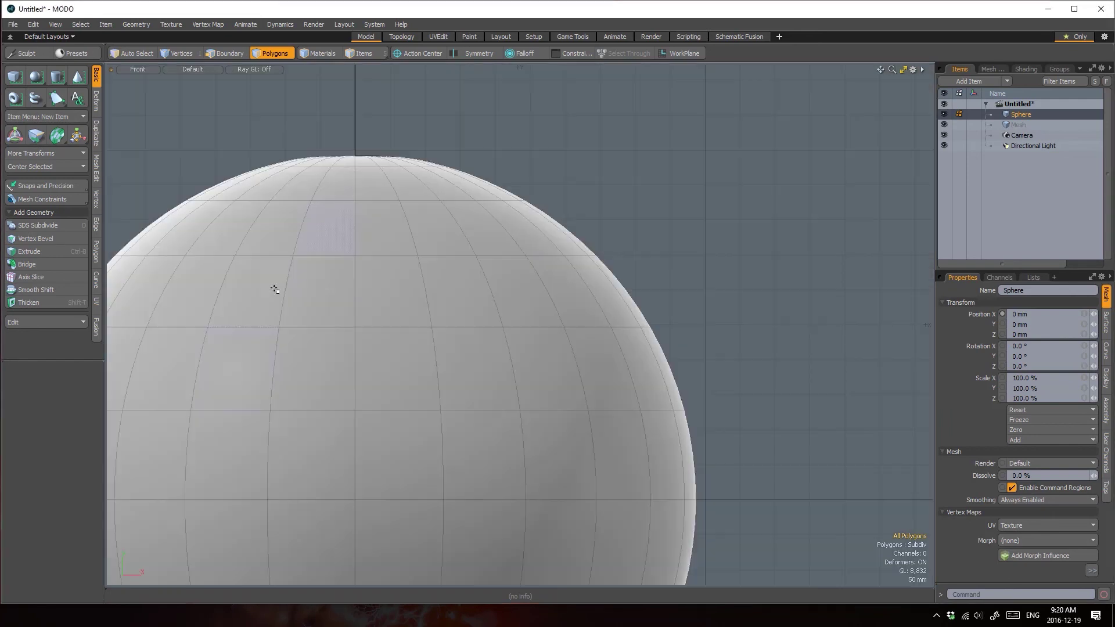
pyautogui.click(310, 250)
pyautogui.press('ctrl')
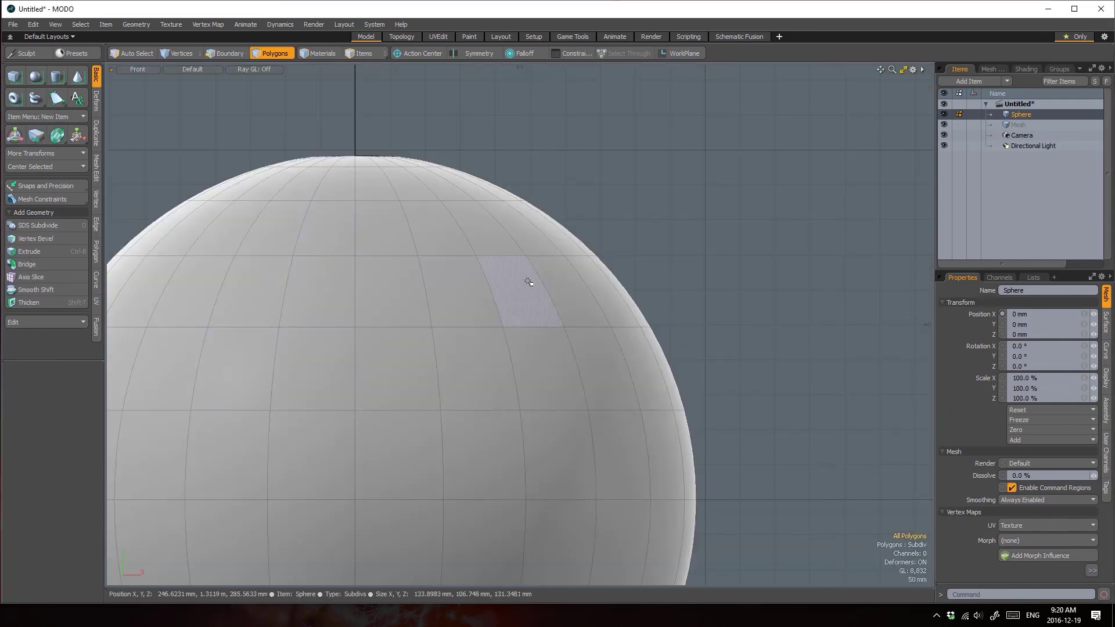
pyautogui.hotkey('ctrl', 'space')
pyautogui.click(564, 251)
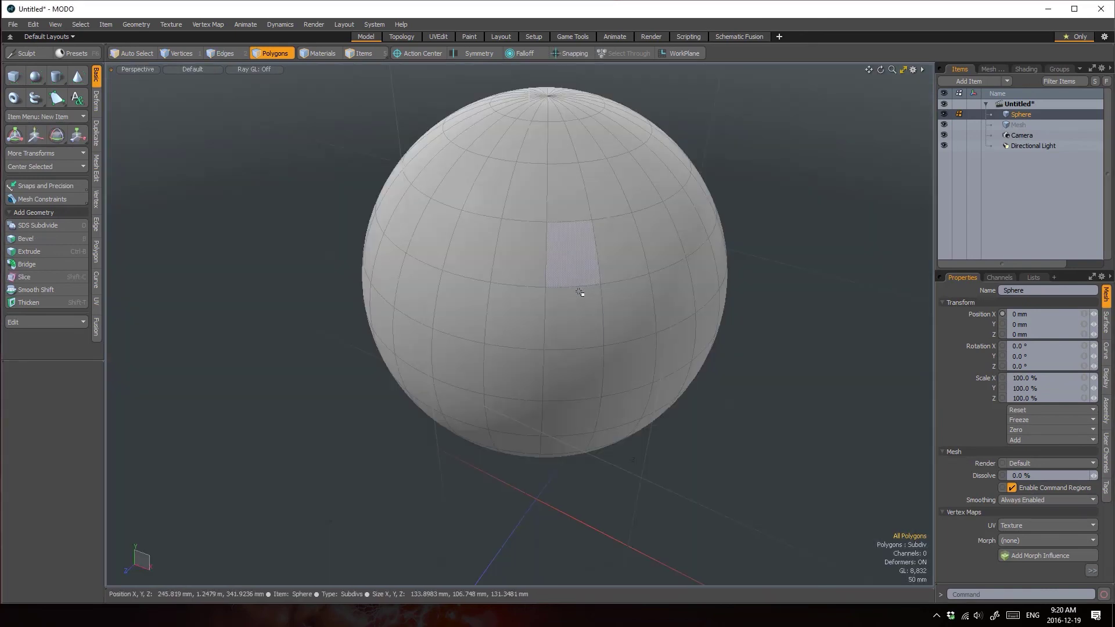
pyautogui.moveTo(567, 316); pyautogui.dragTo(547, 331, button='middle')
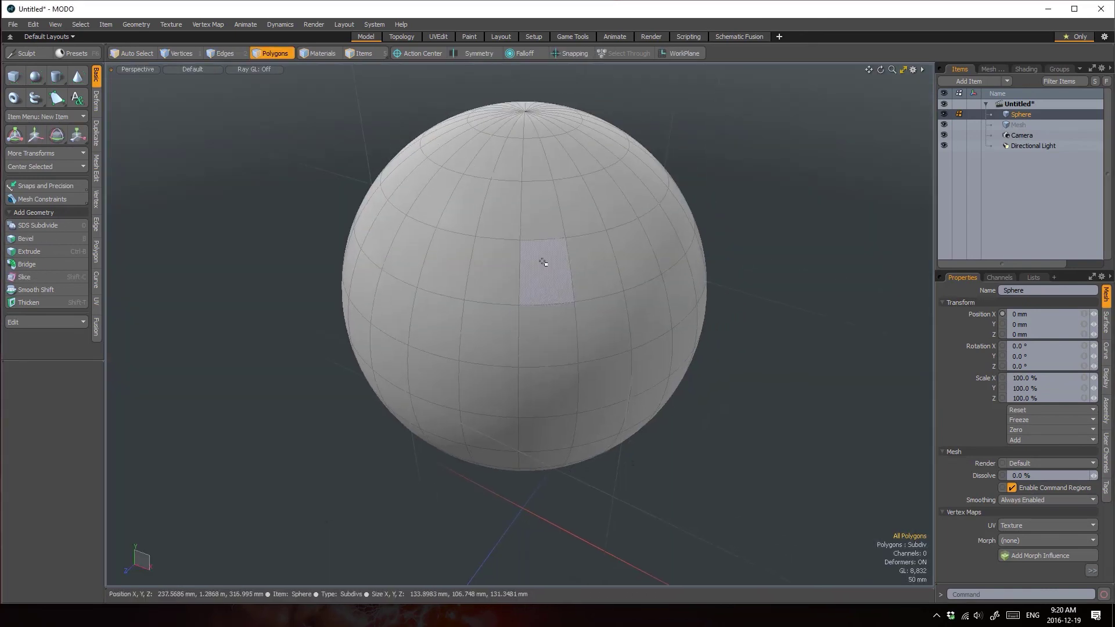
# Toggle the four-viewport layout, maximize the Perspective viewport, and zoom out to the whole sphere
pyautogui.hotkey('ctrl', 'space')
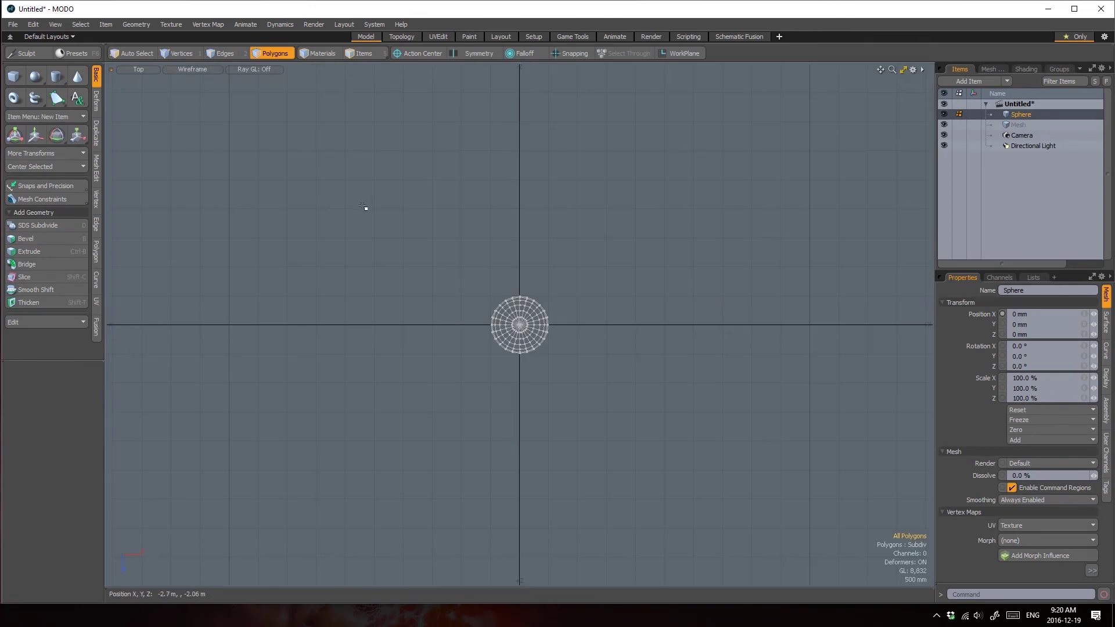
pyautogui.hotkey('ctrl', 'space')
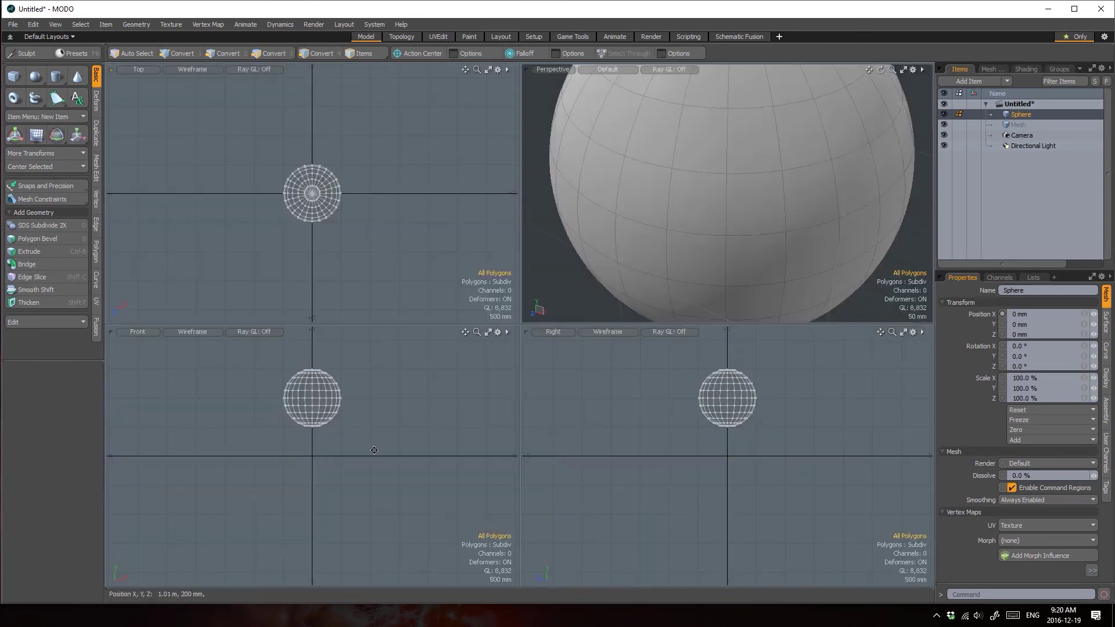
pyautogui.hotkey('ctrl', 'space')
pyautogui.hotkey('ctrl', 'space')
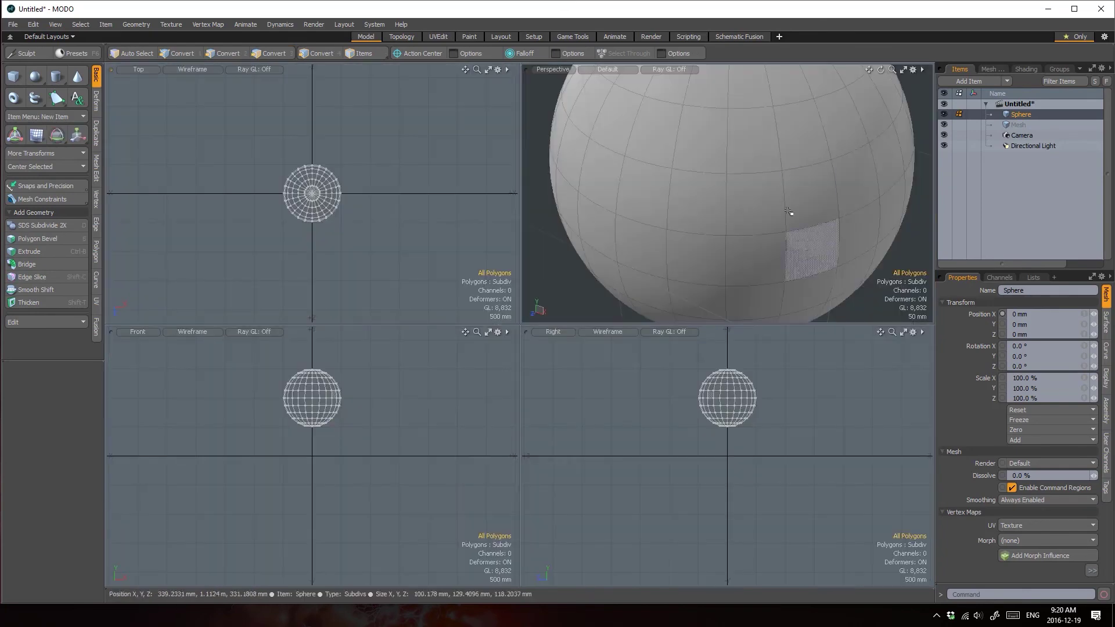
pyautogui.hotkey('ctrl', 'space')
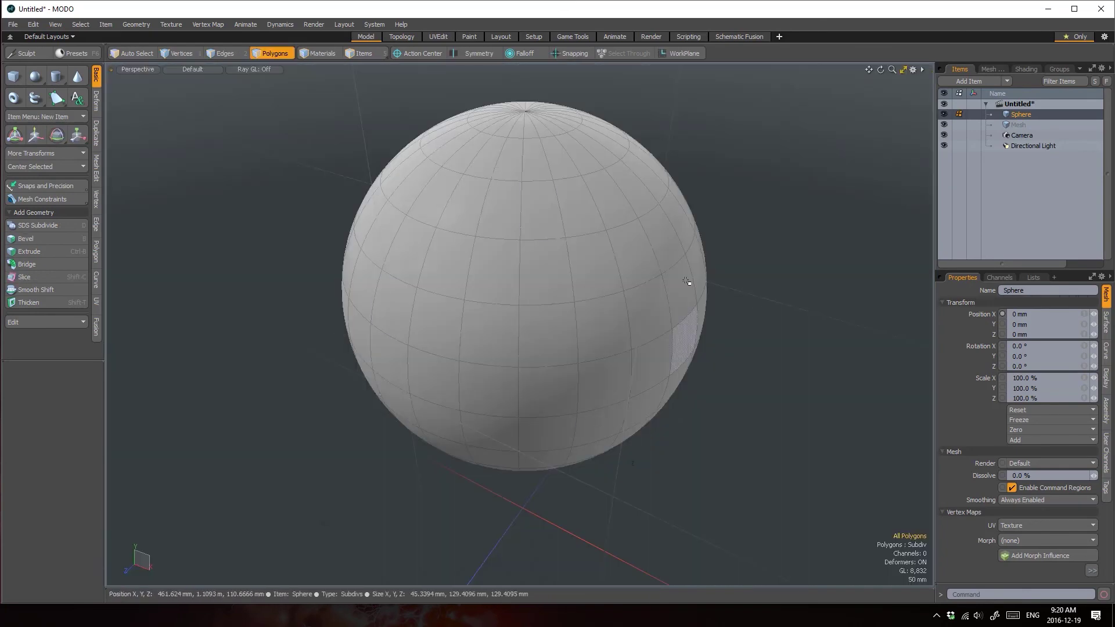
pyautogui.keyDown('ctrl'); pyautogui.keyDown('alt'); pyautogui.moveTo(652, 281); pyautogui.dragTo(542, 304); pyautogui.keyUp('alt'); pyautogui.keyUp('ctrl')
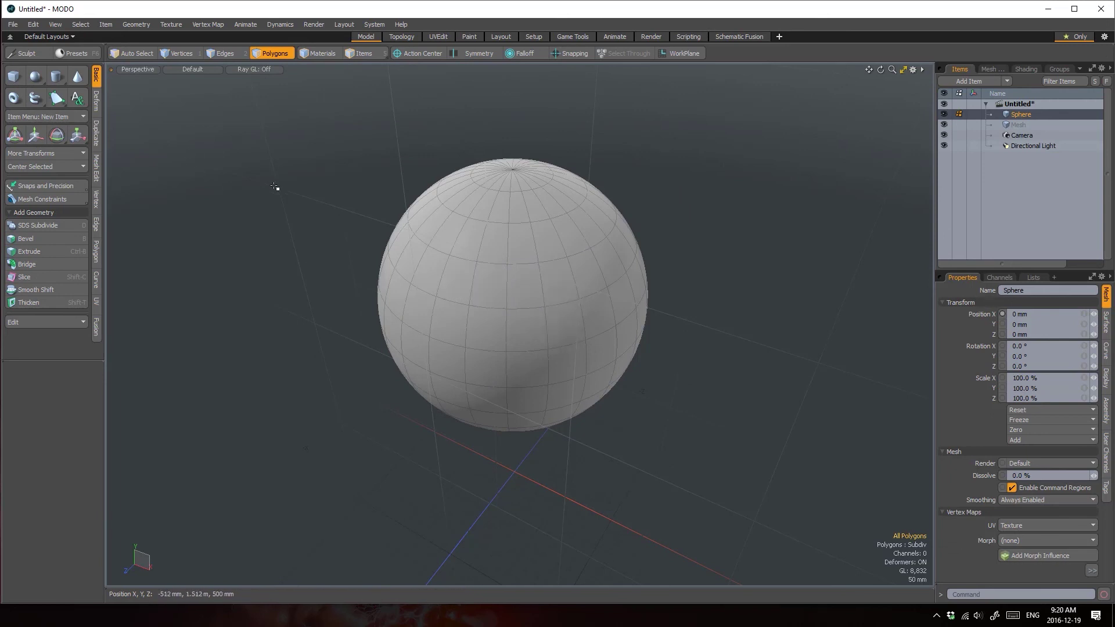
# Try Wireframe and Reflection shading on the sphere, then settle on Gooch Tone Shading
pyautogui.click(187, 68)
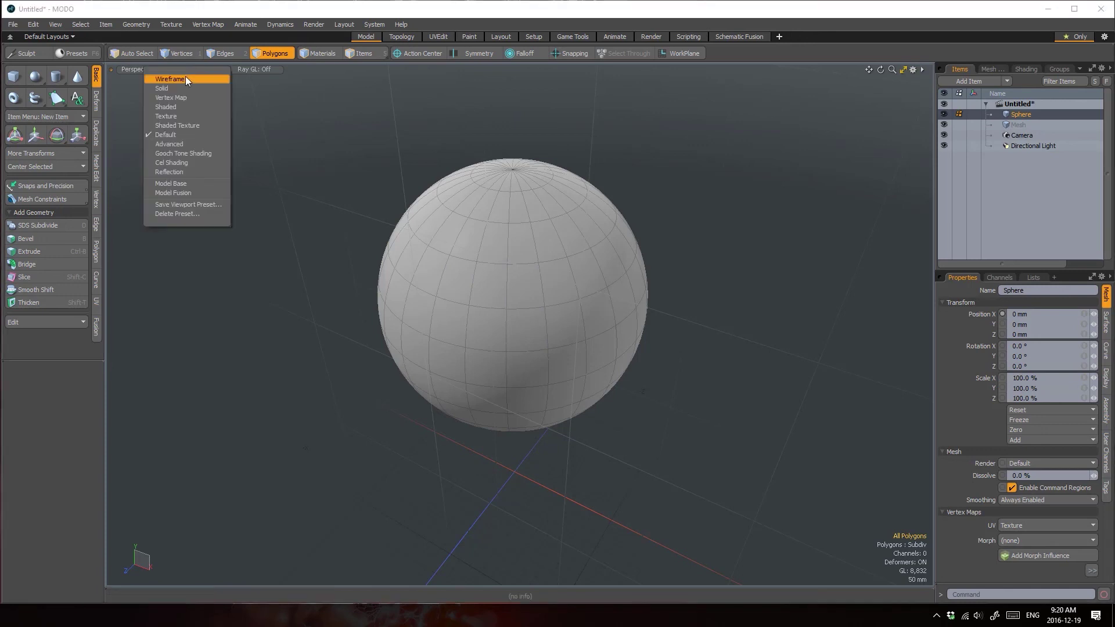
pyautogui.click(185, 77)
pyautogui.click(186, 72)
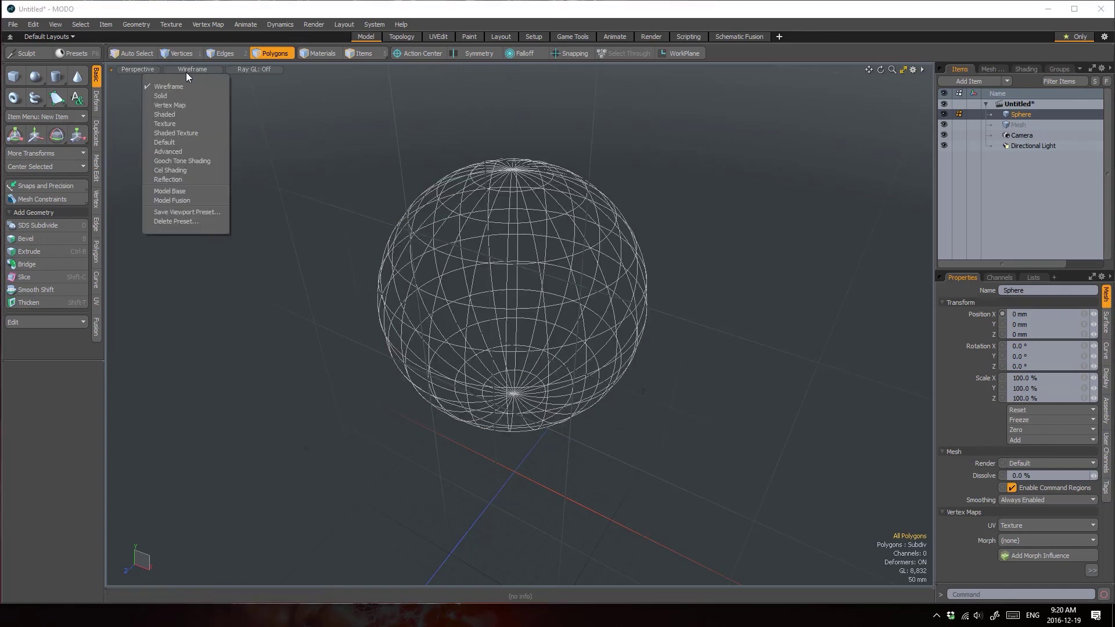
pyautogui.click(194, 178)
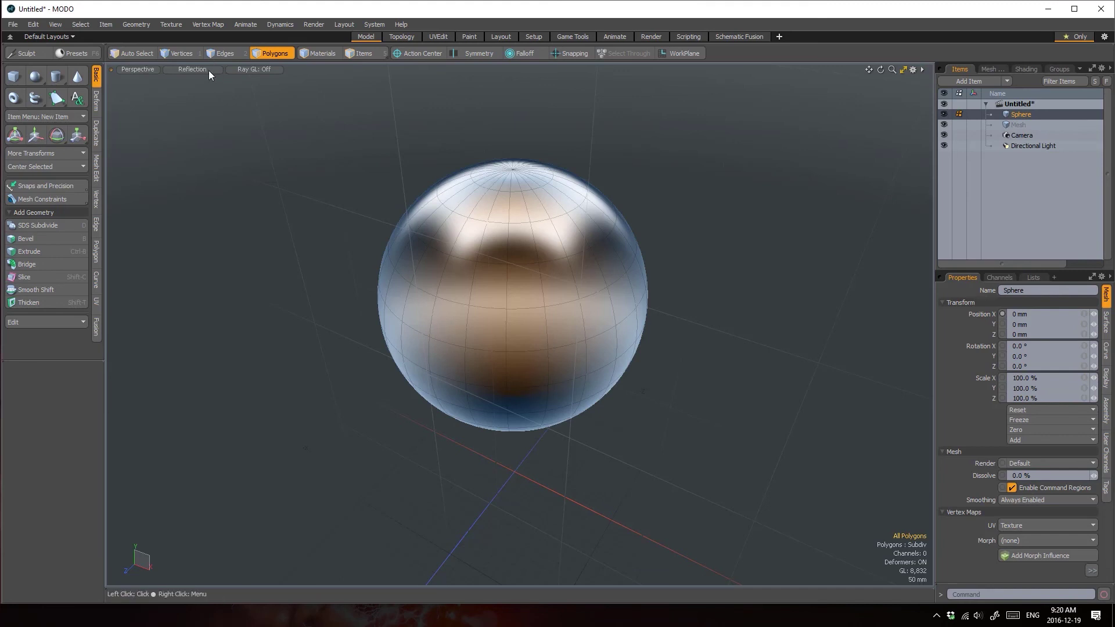
pyautogui.click(208, 68)
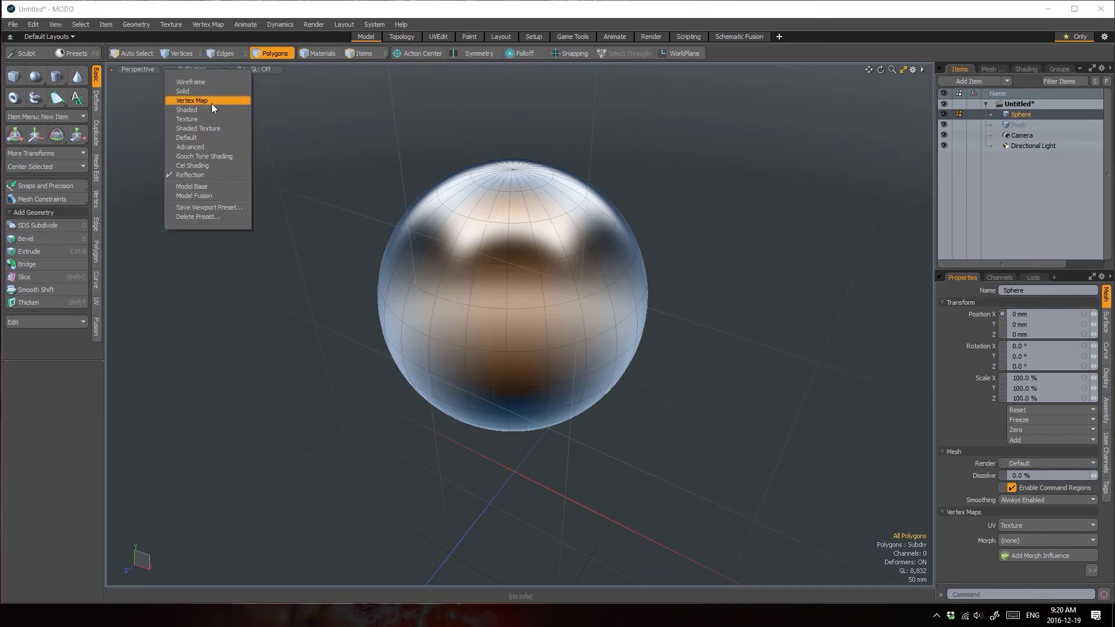
pyautogui.click(225, 156)
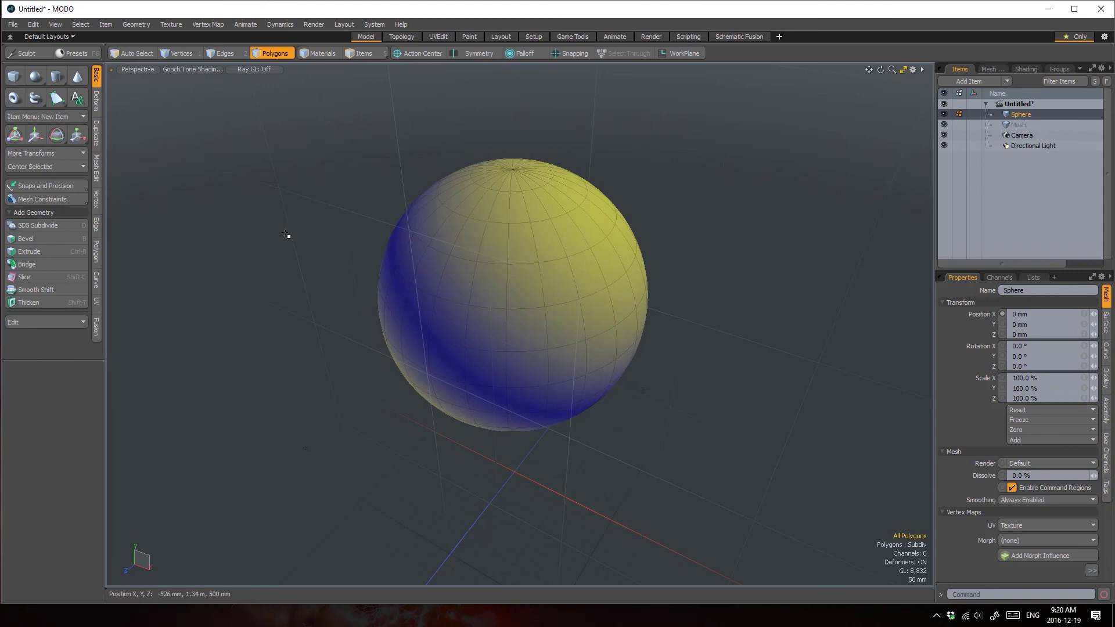